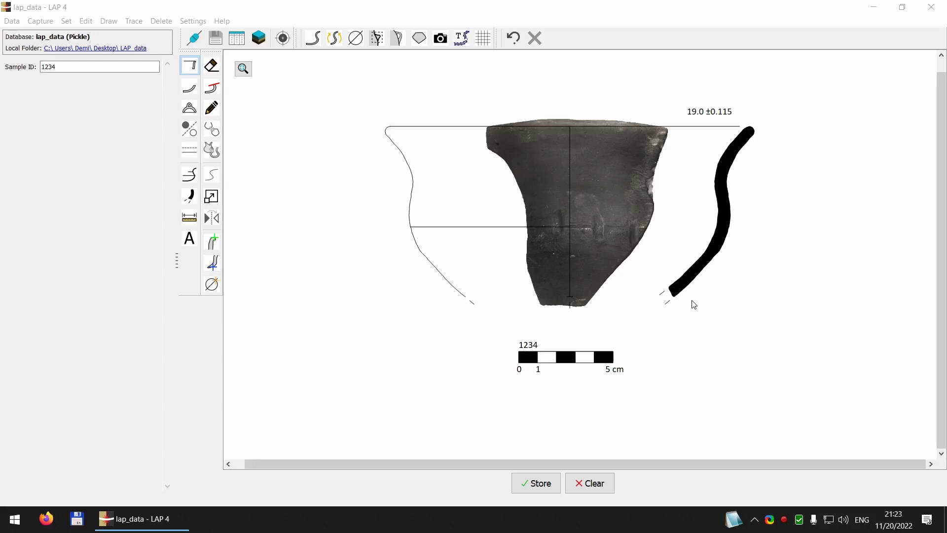
Place the vessel profile and diameter label on the left side of the sherd photo
click(72, 22)
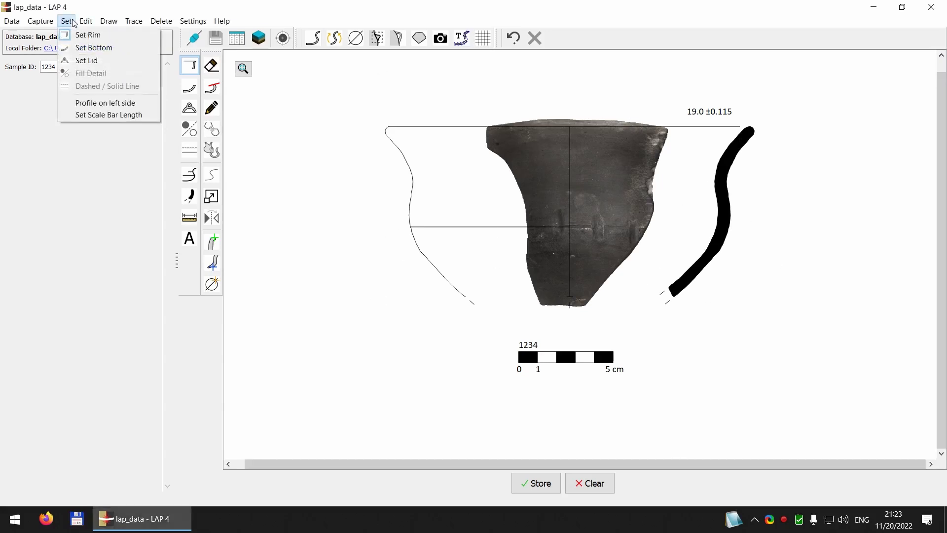
click(89, 105)
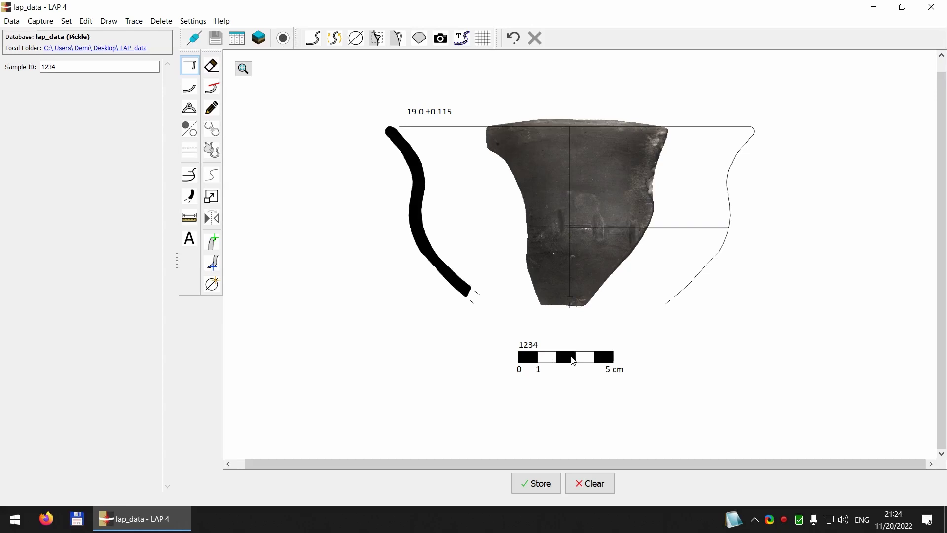
Move the 5 cm scale bar up and left, then nudge it down beneath the sherd
drag(573, 360, 554, 350)
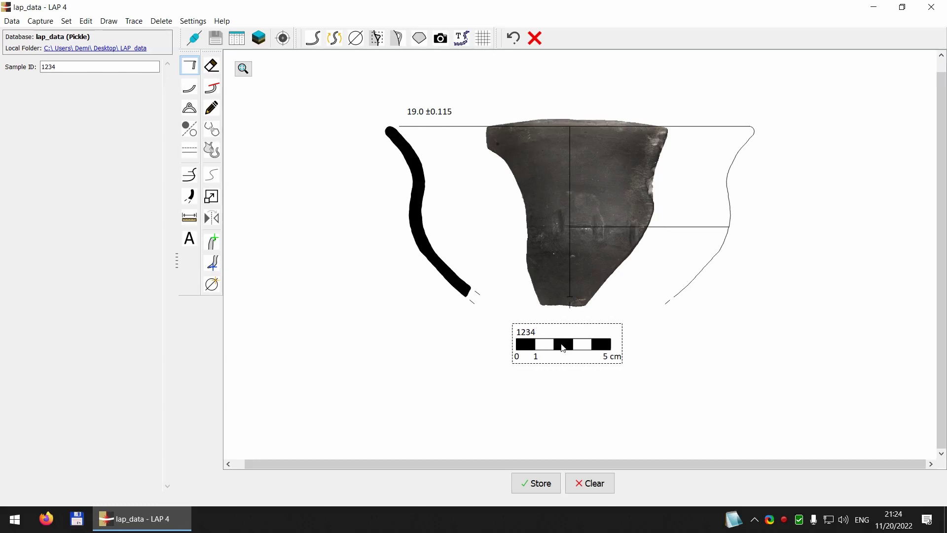
drag(560, 344, 563, 352)
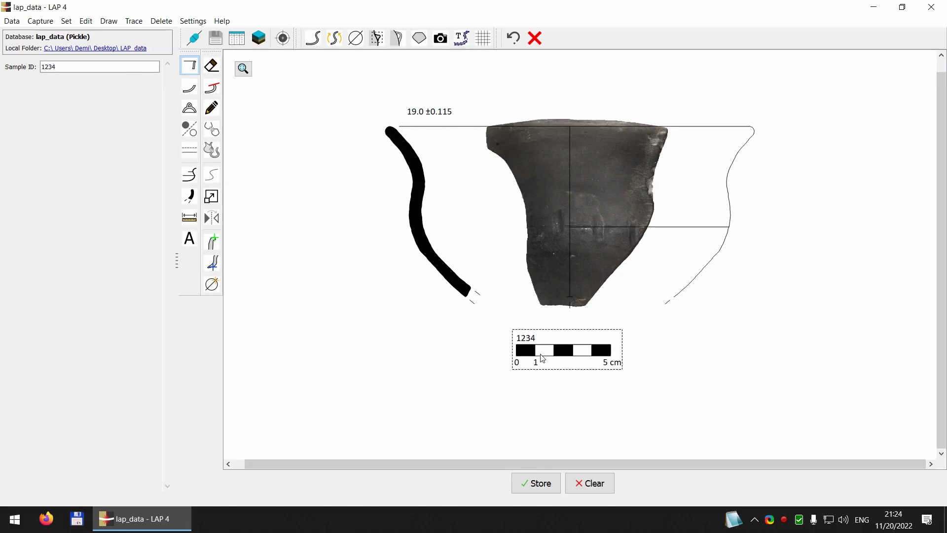
Set the scale bar length to 10 cm and drag it slightly right and down below the sherd
click(68, 22)
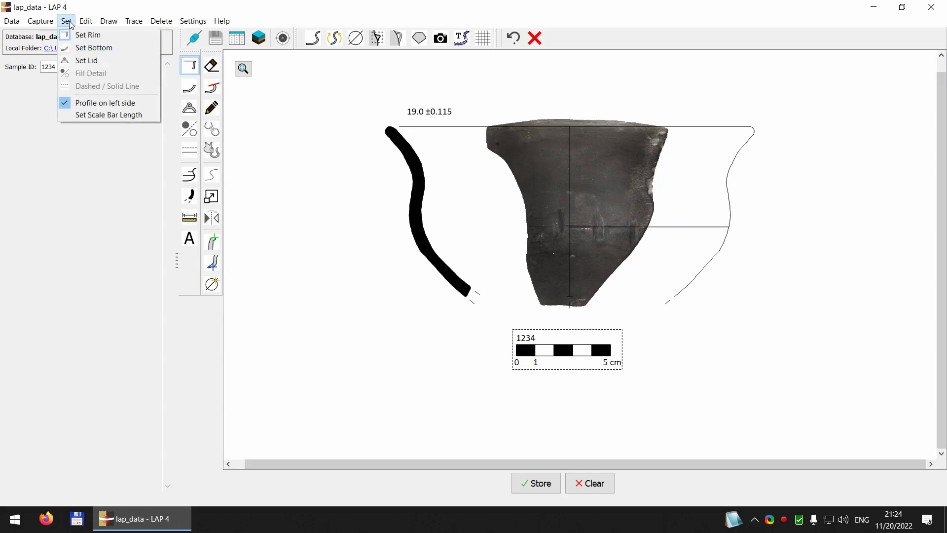
click(87, 117)
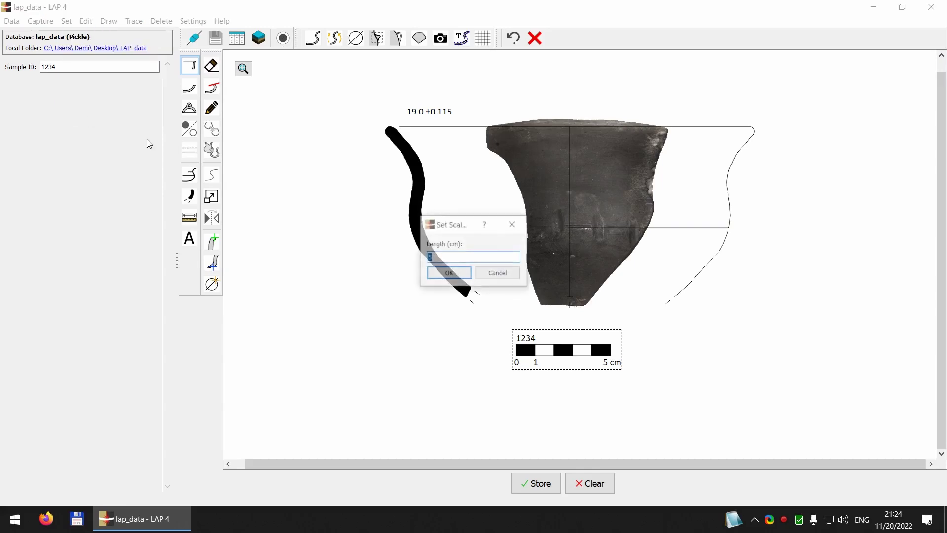
text(10)
click(449, 273)
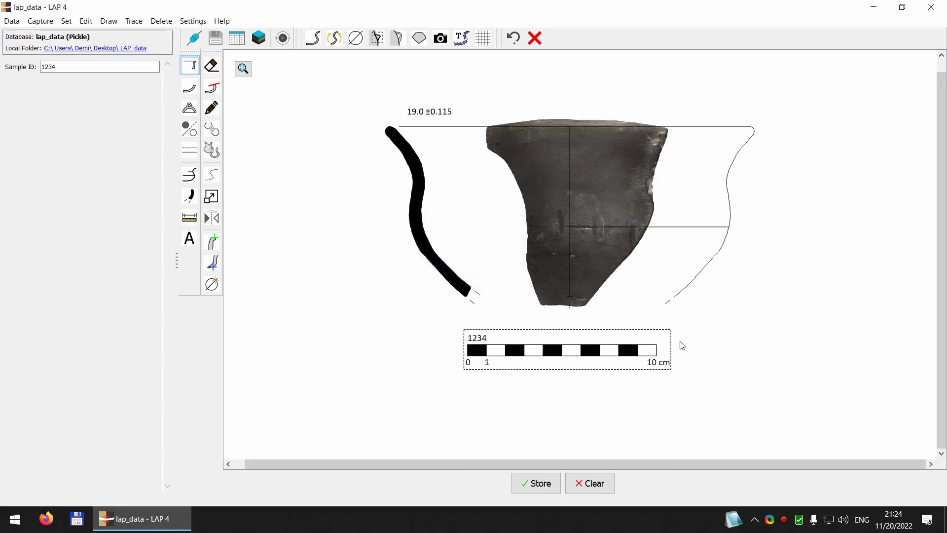
click(404, 315)
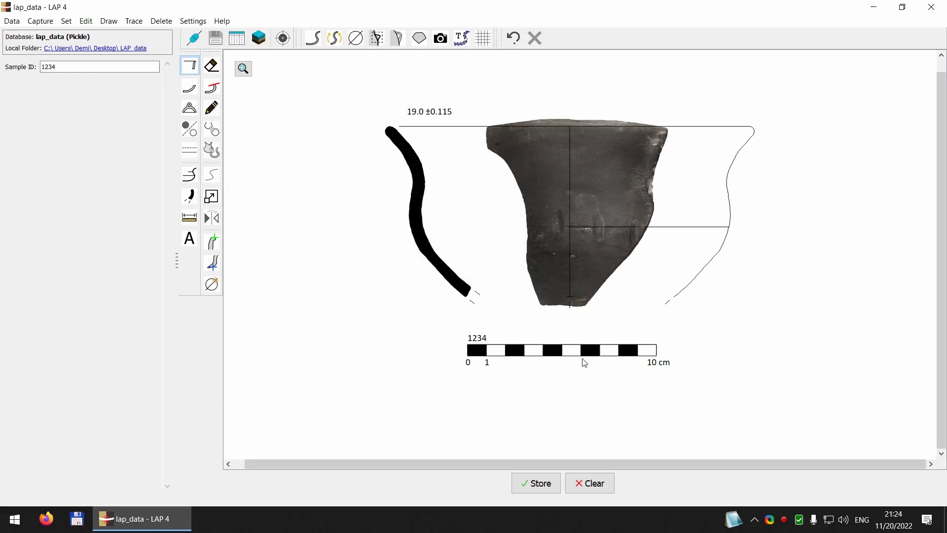
drag(523, 355, 527, 362)
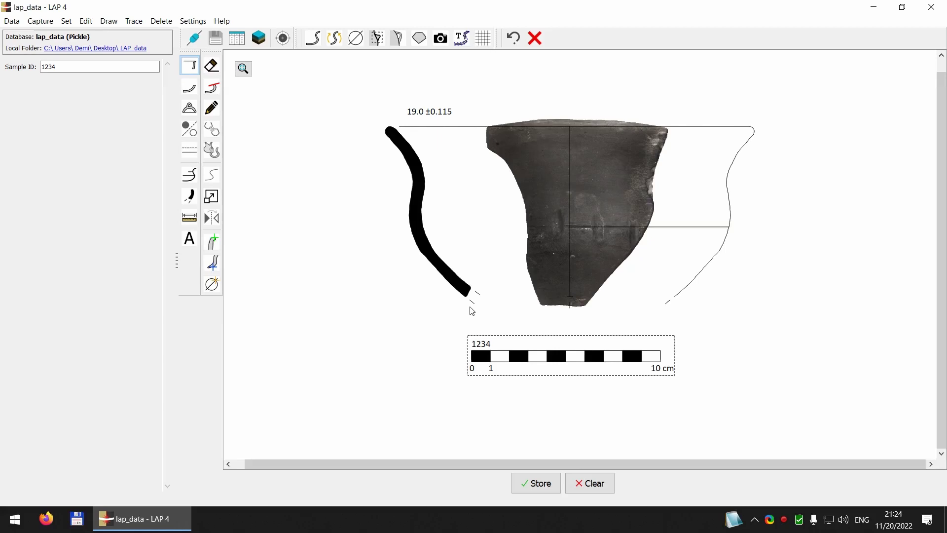
Change the scale bar type to Single Division, then to a ticked Line labelled 0, 1, 5, 10 cm
click(423, 341)
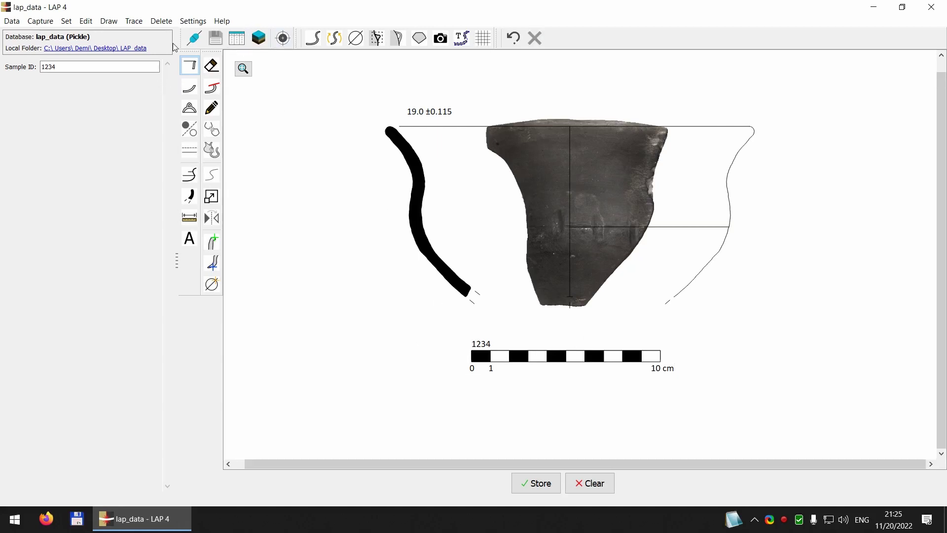
click(190, 22)
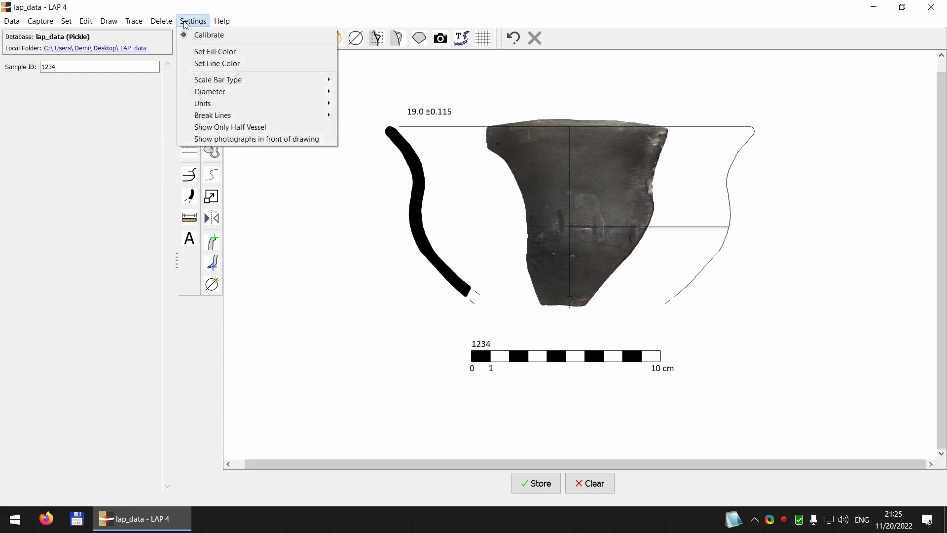
mouse_move(306, 80)
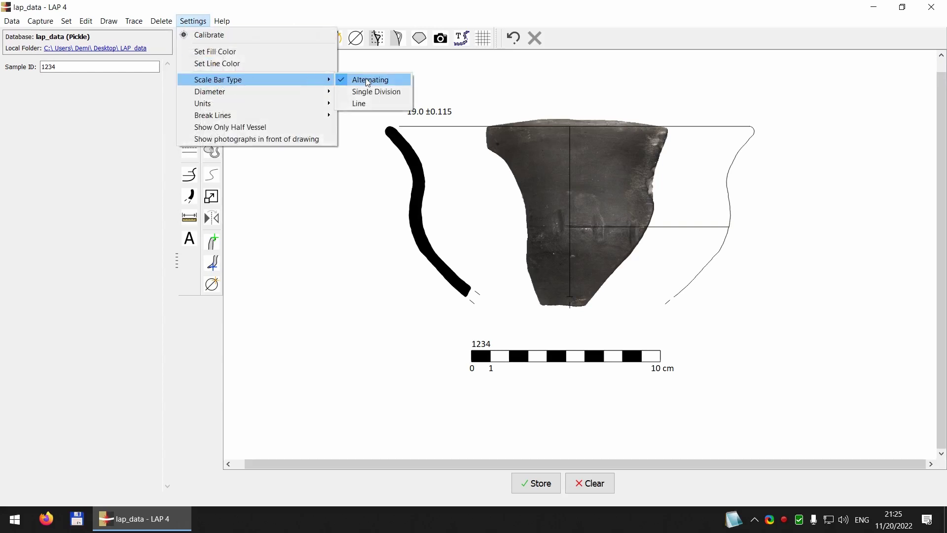
click(374, 96)
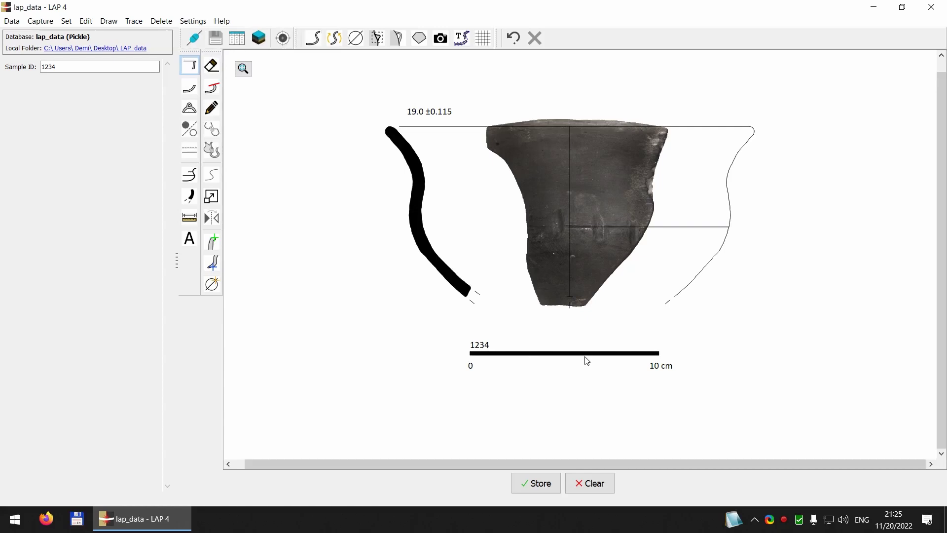
click(191, 23)
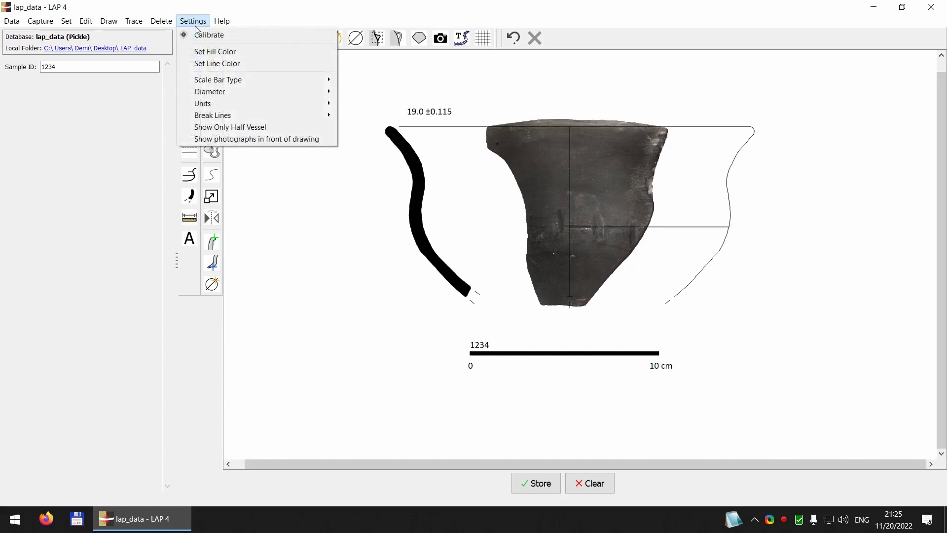
mouse_move(307, 83)
click(359, 103)
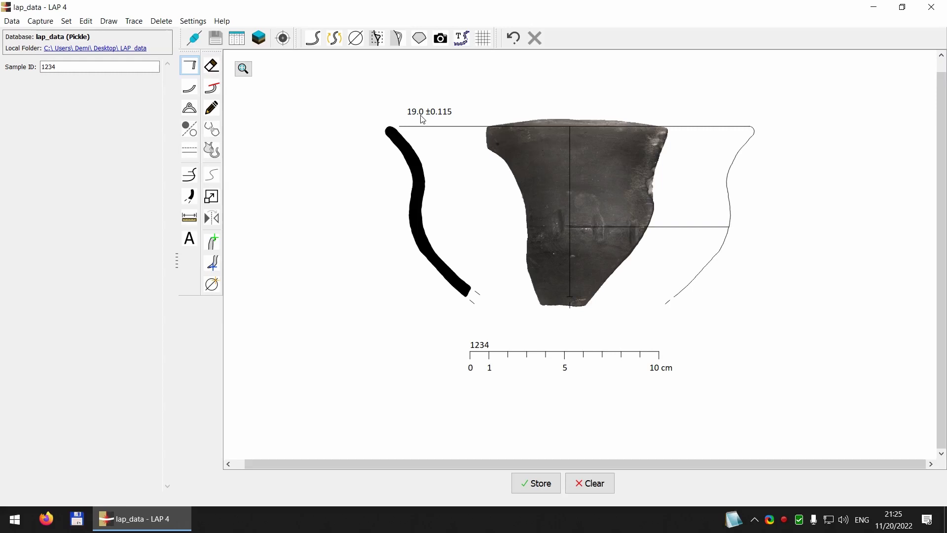
Toggle the diameter label off and on, then hide its ±0.115 standard deviation so it reads 19.0
click(196, 21)
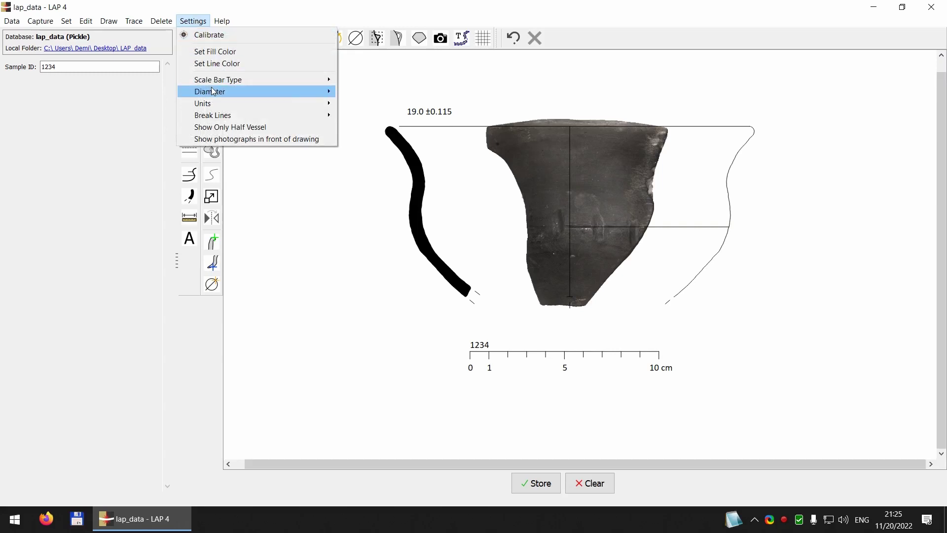
mouse_move(212, 92)
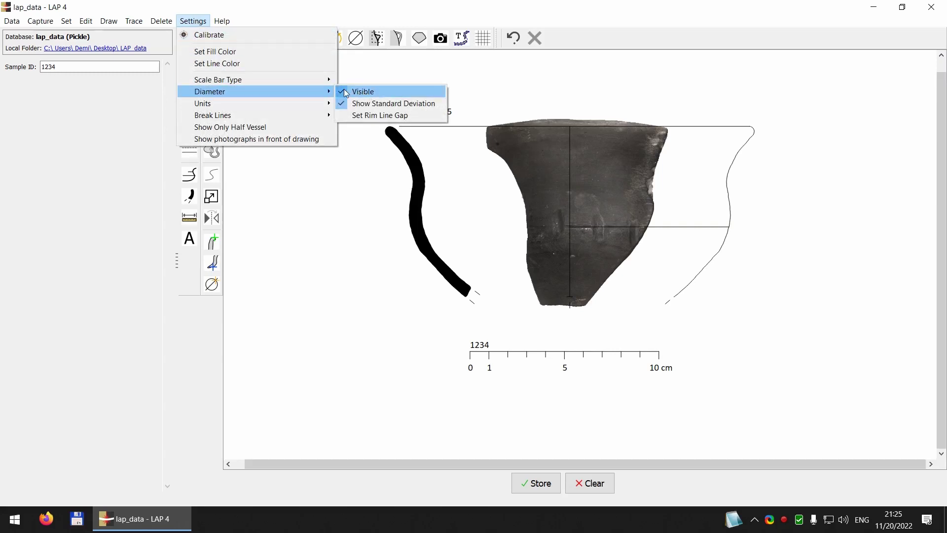
click(344, 93)
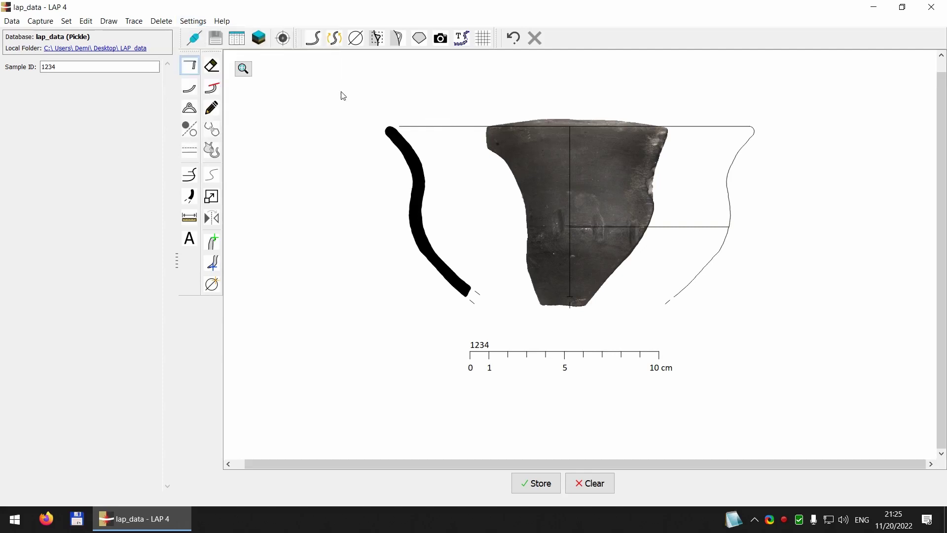
click(190, 21)
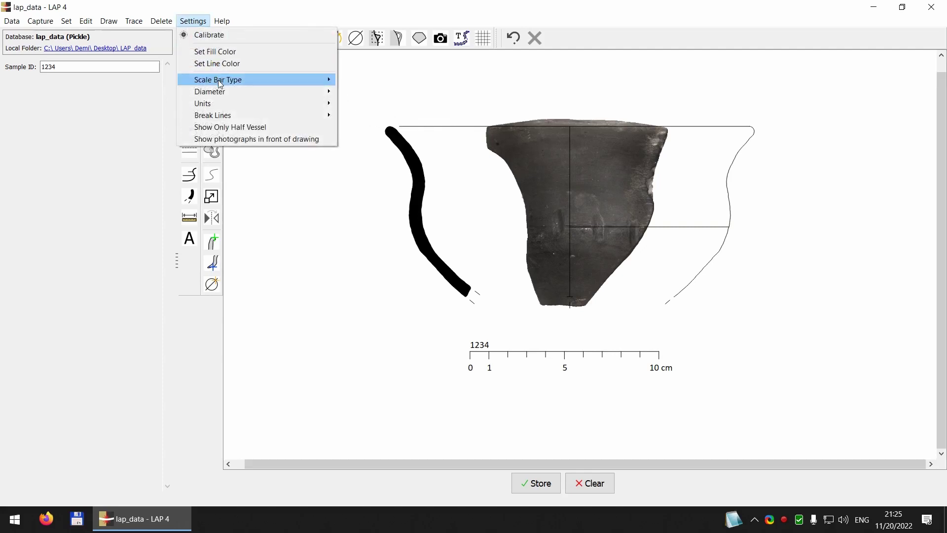
mouse_move(296, 91)
click(395, 96)
click(193, 21)
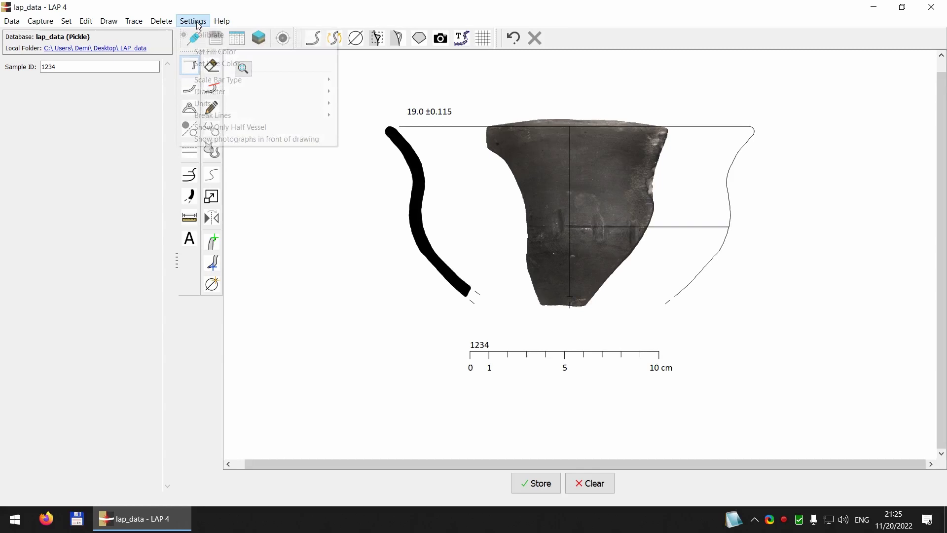
mouse_move(207, 92)
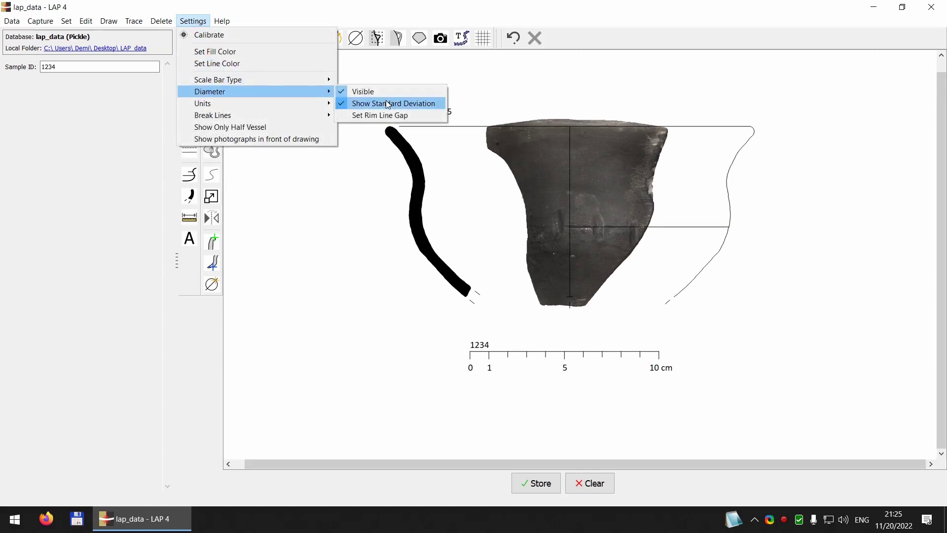
click(388, 103)
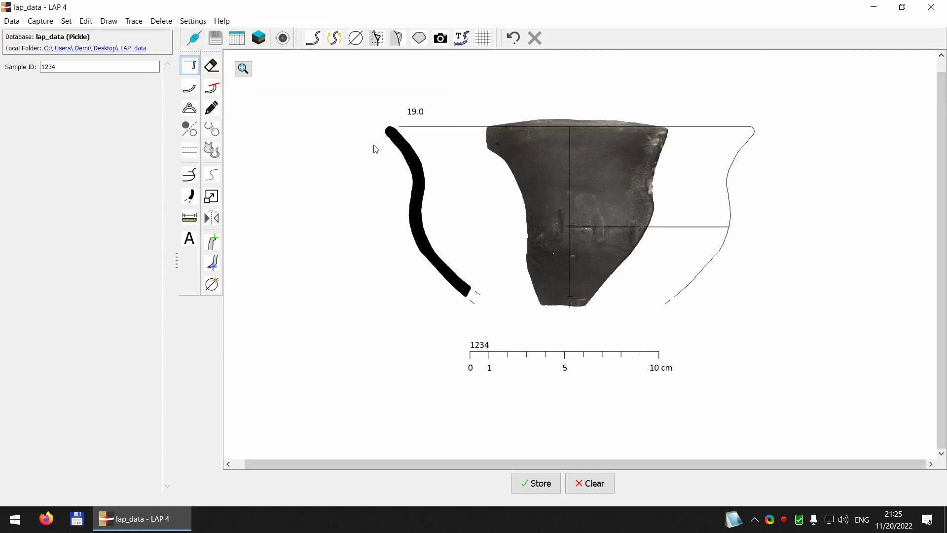
click(201, 22)
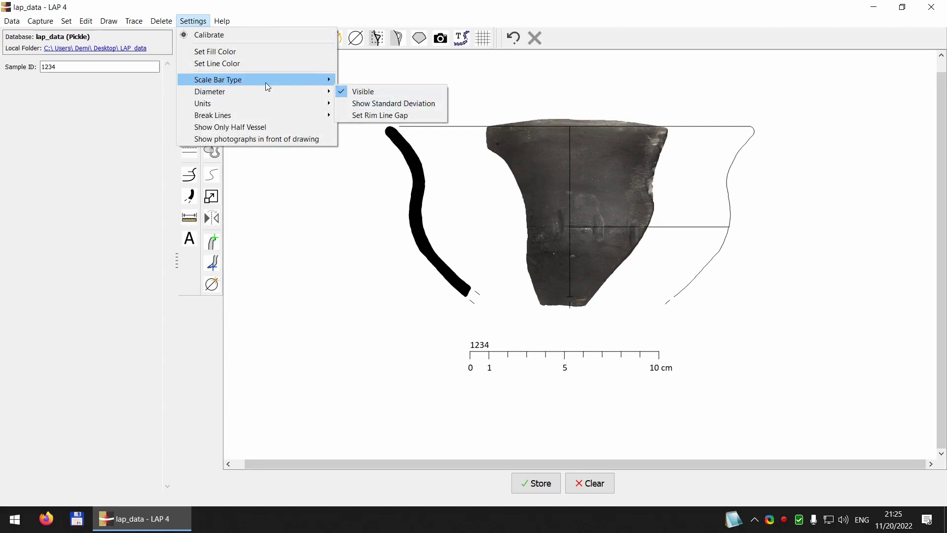
Switch units to mm so the diameter reads 190.4 and the scale bar 0–100 mm
mouse_move(209, 107)
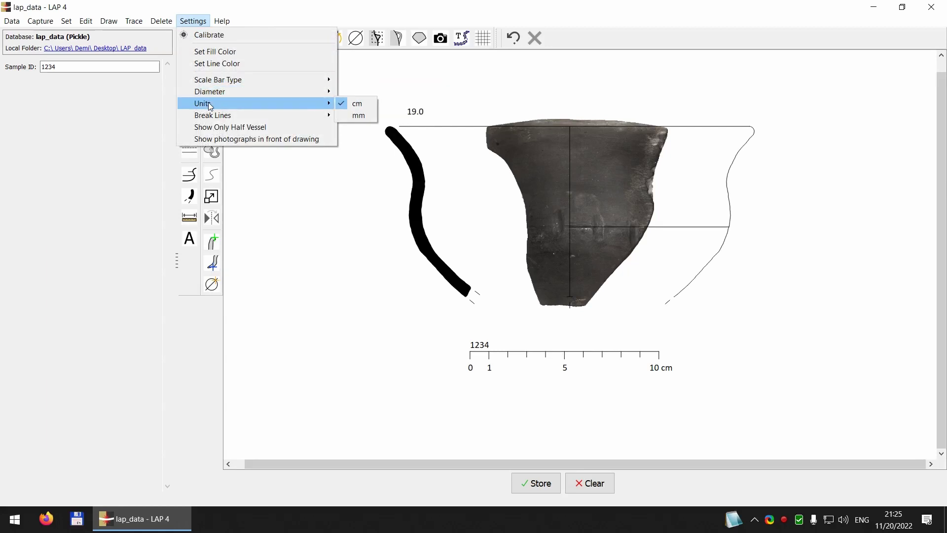
click(358, 116)
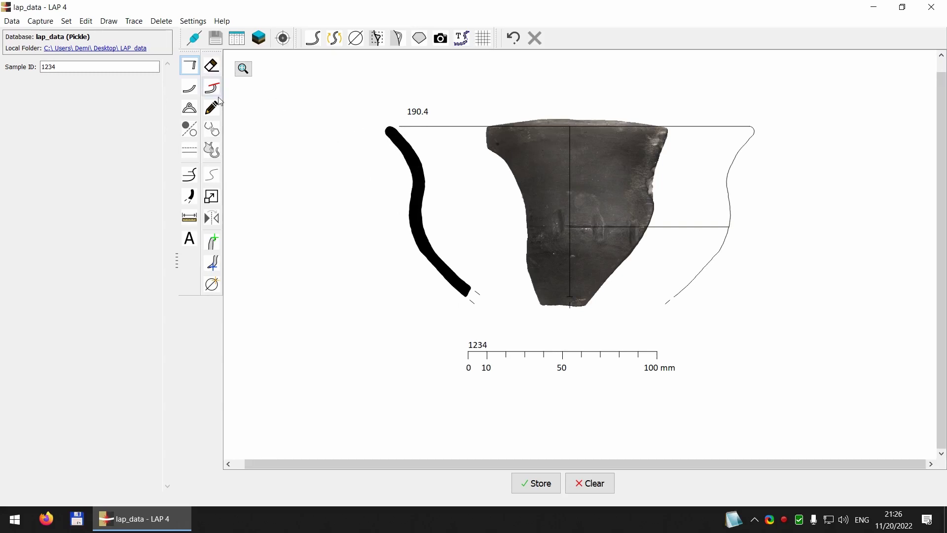
Lighten the drawing's line colour to a mid-grey
click(67, 22)
mouse_move(187, 22)
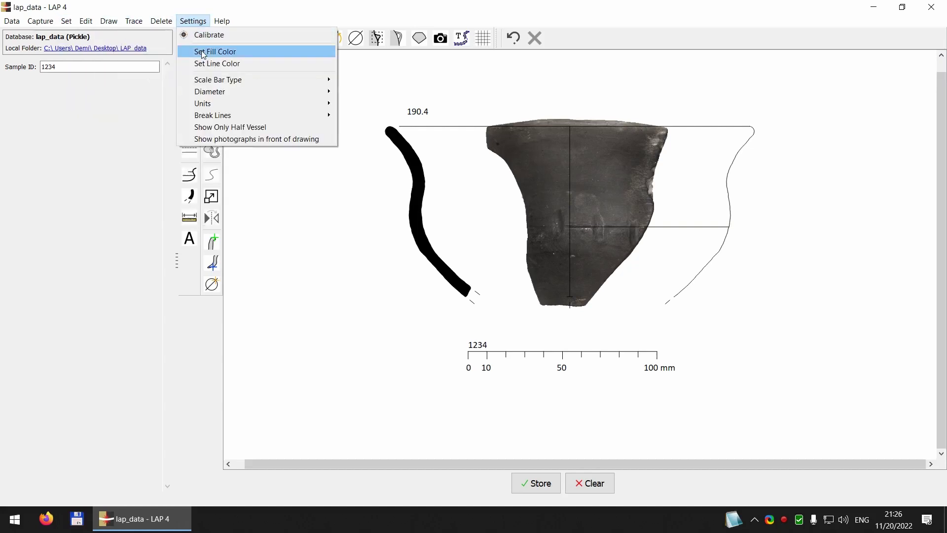
click(205, 64)
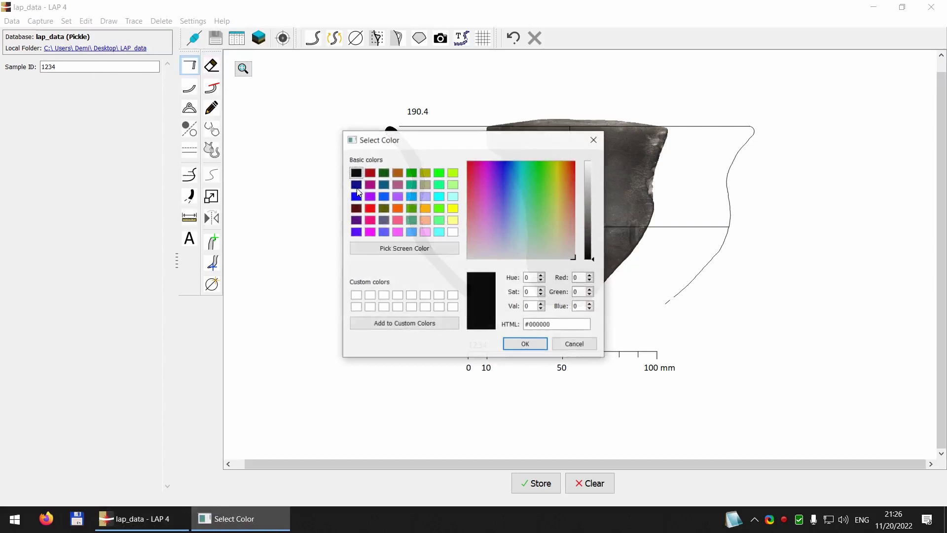
mouse_move(594, 235)
mouse_down()
mouse_move(592, 212)
mouse_move(592, 228)
mouse_up()
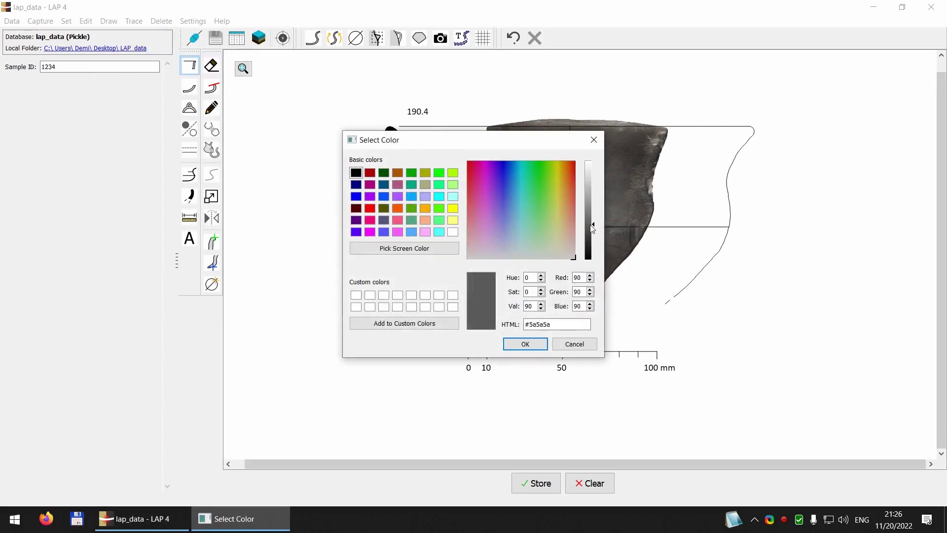
click(527, 344)
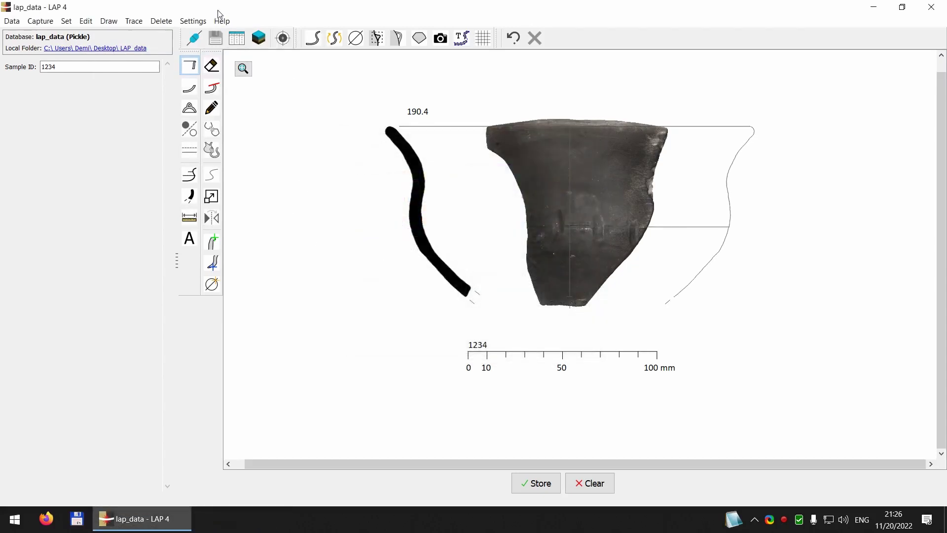
Fill the traced profile with grey #b5b5b5
click(197, 19)
click(214, 64)
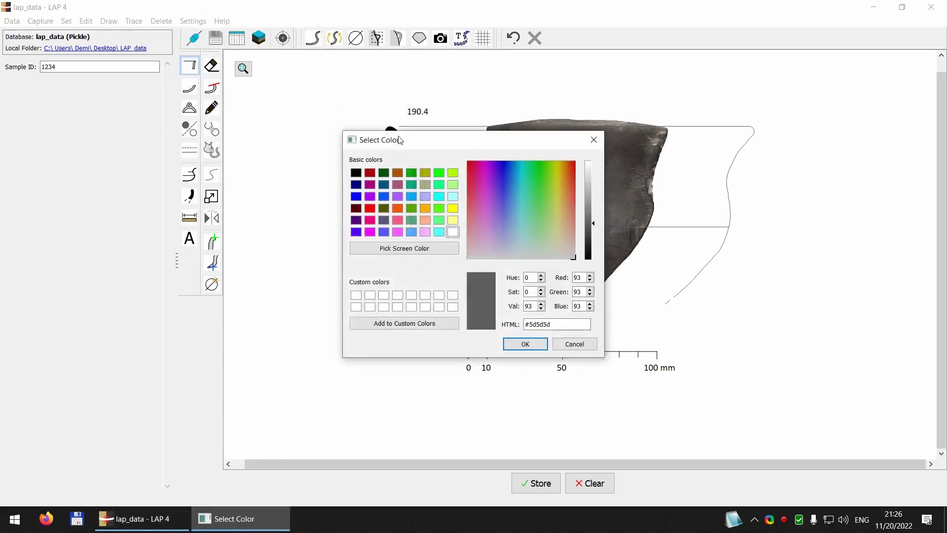
click(559, 349)
click(193, 21)
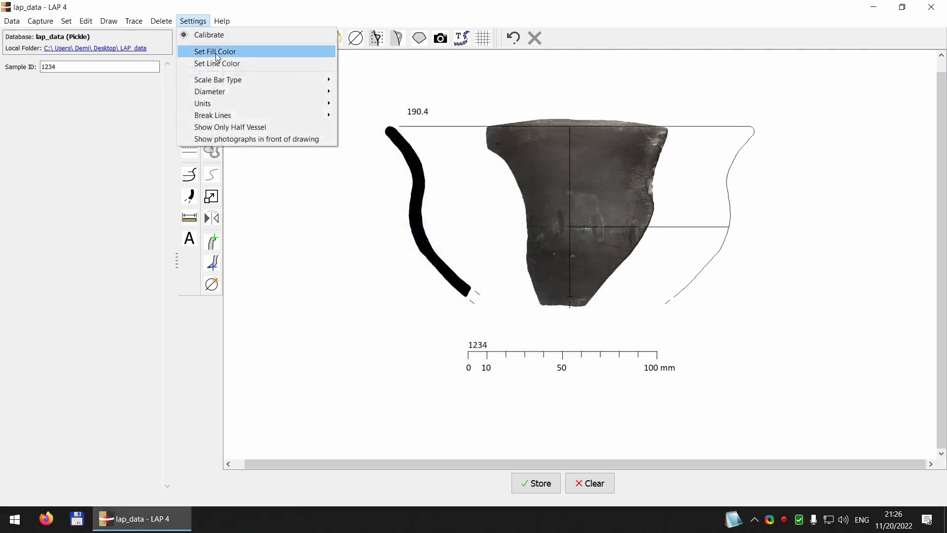
click(215, 52)
mouse_move(586, 200)
mouse_down()
mouse_move(585, 185)
mouse_move(587, 193)
mouse_up()
click(525, 344)
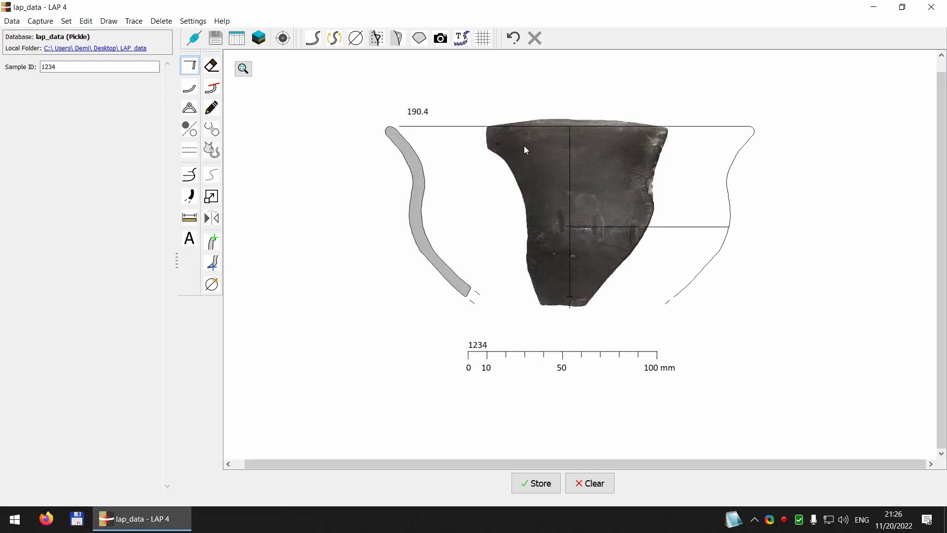
Set the line colour to light grey #c6c6c6
click(193, 21)
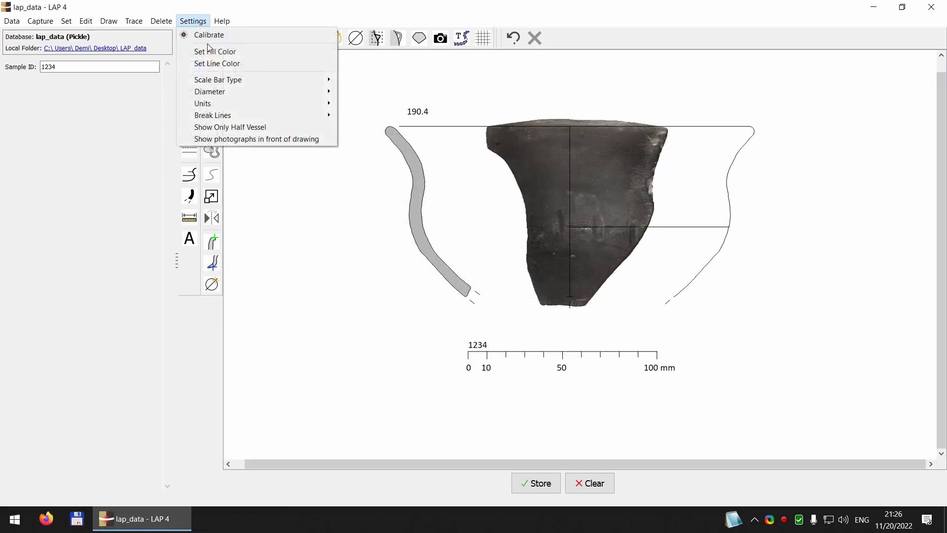
click(207, 62)
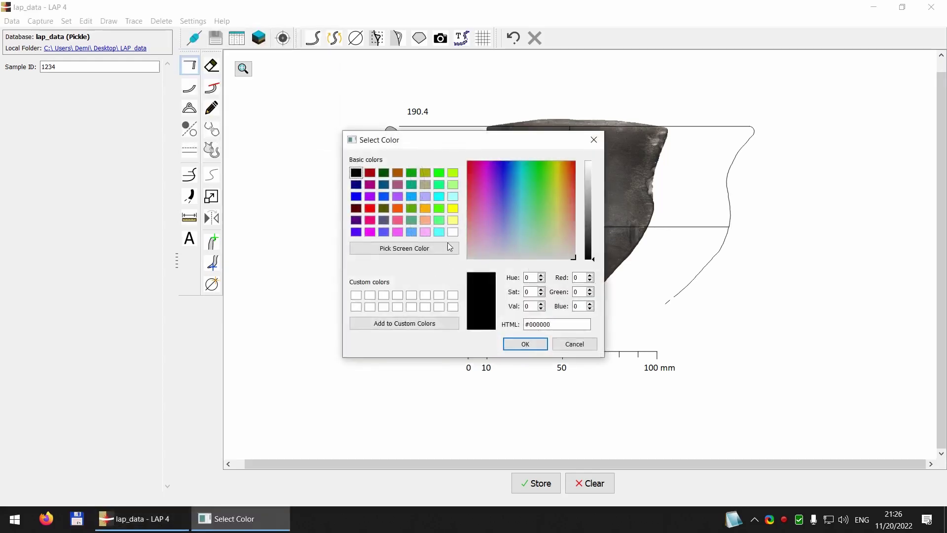
click(588, 191)
drag(588, 189, 588, 183)
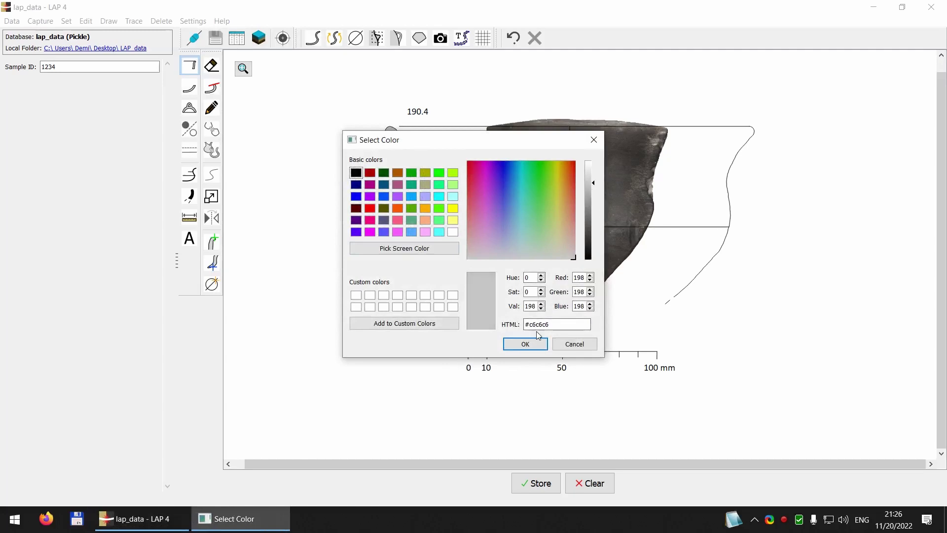
click(525, 346)
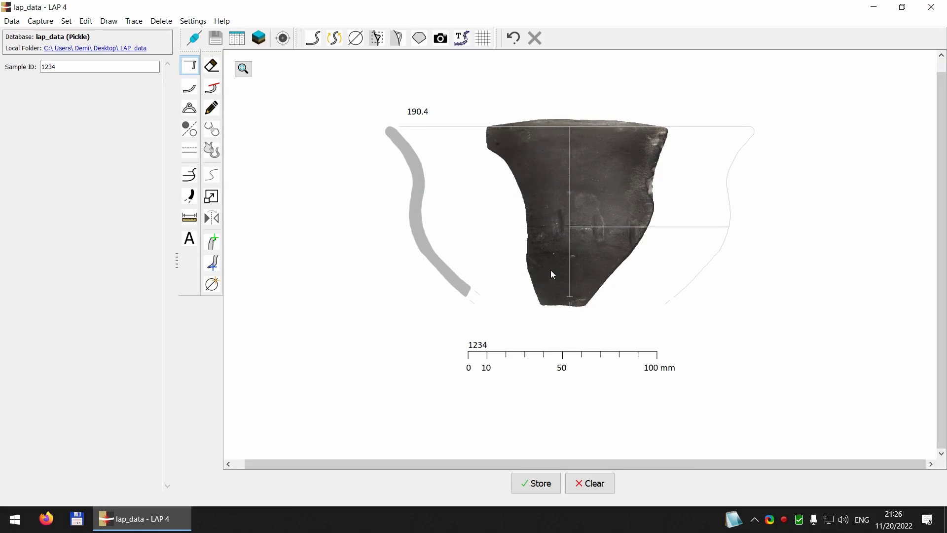
Show the sherd photo in front of the drawing and drag it right of the vessel profile
drag(605, 195, 569, 186)
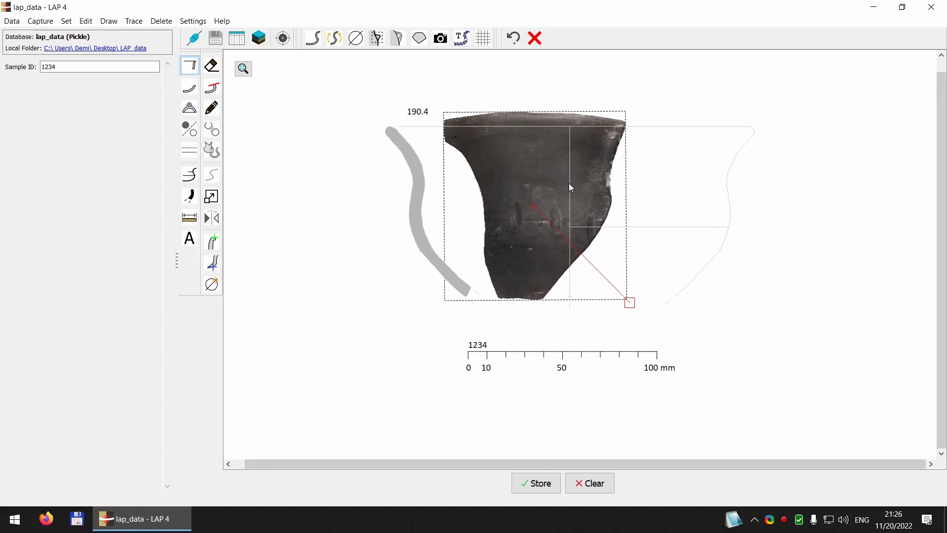
click(86, 21)
mouse_move(192, 22)
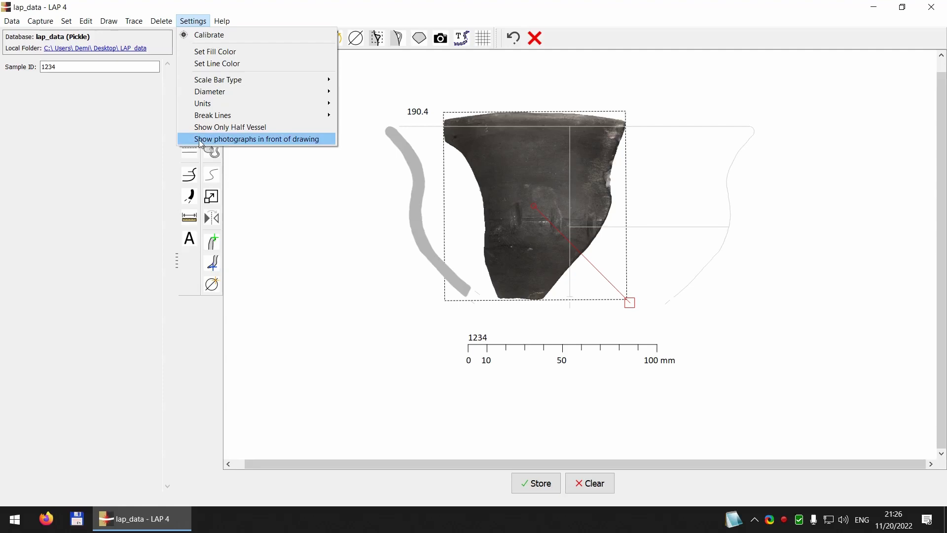
click(252, 140)
mouse_move(588, 186)
mouse_down()
mouse_move(587, 169)
mouse_move(500, 155)
mouse_move(484, 178)
mouse_move(600, 159)
mouse_move(605, 185)
mouse_move(839, 219)
mouse_move(831, 251)
mouse_move(851, 286)
mouse_move(880, 178)
mouse_move(842, 156)
mouse_move(861, 150)
mouse_move(848, 149)
mouse_up()
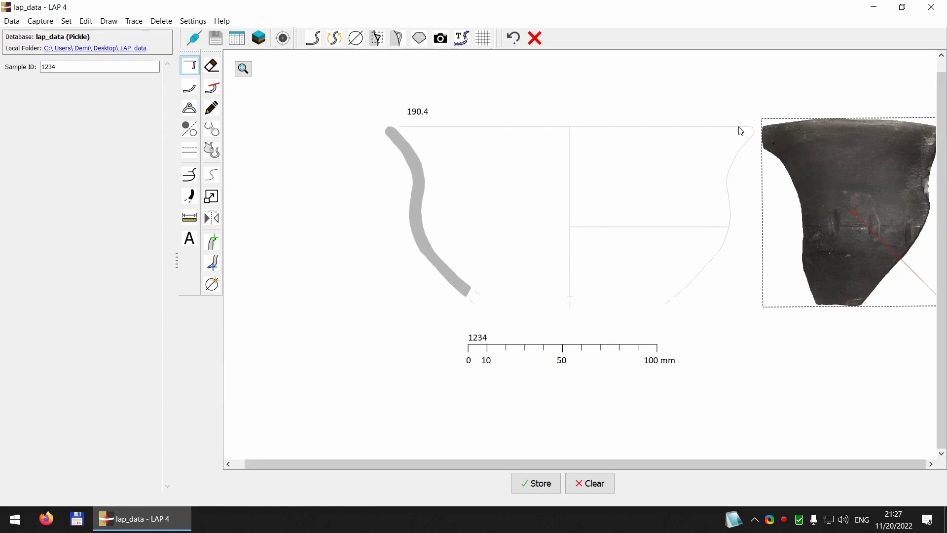
click(193, 21)
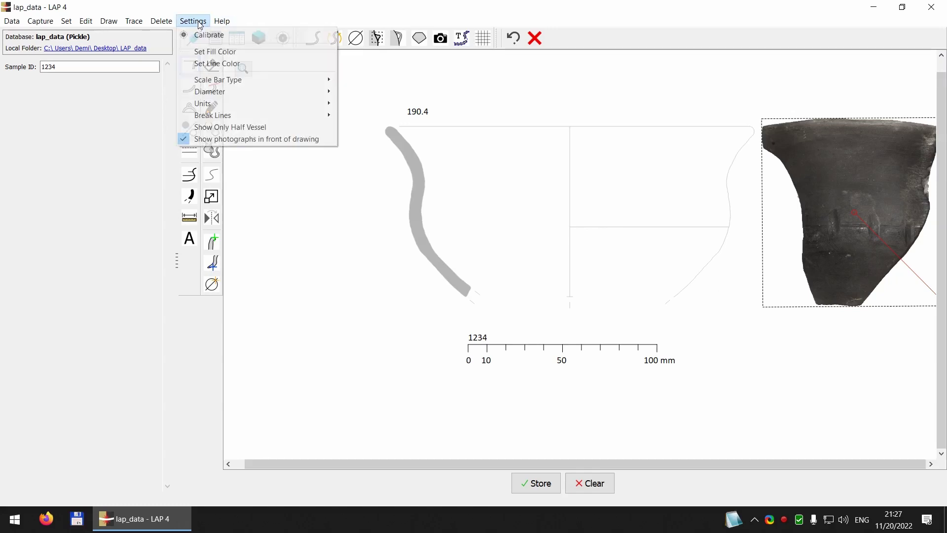
Show only the left half of the vessel and delete the leftover horizontal line
click(196, 130)
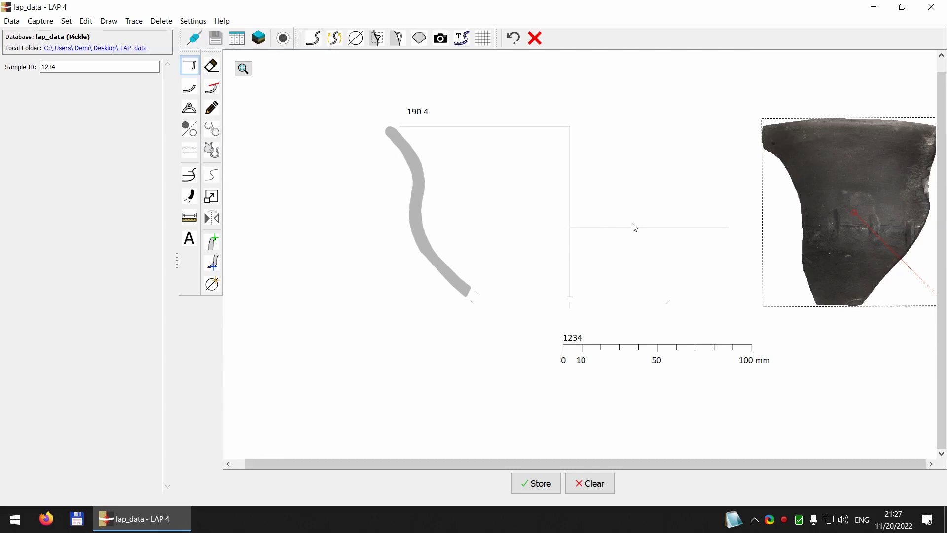
drag(629, 201, 663, 235)
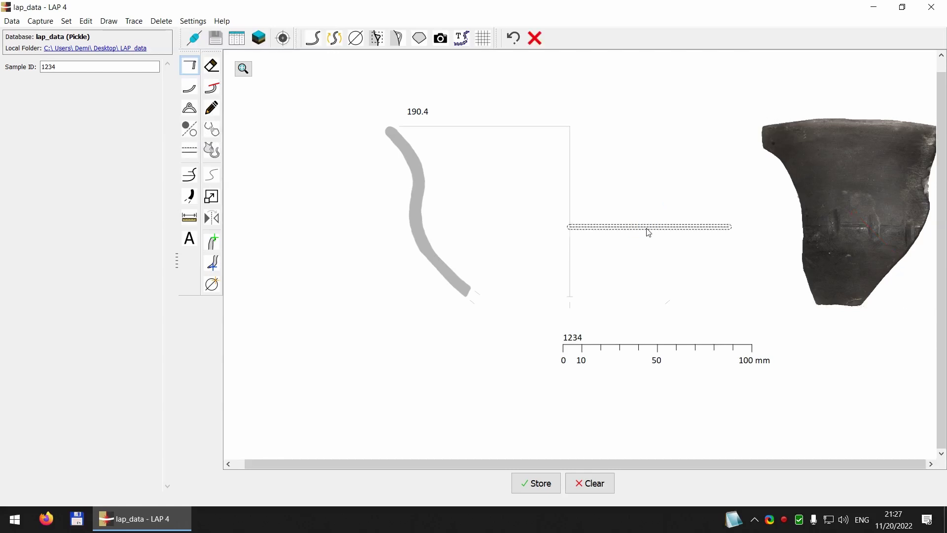
key(Delete)
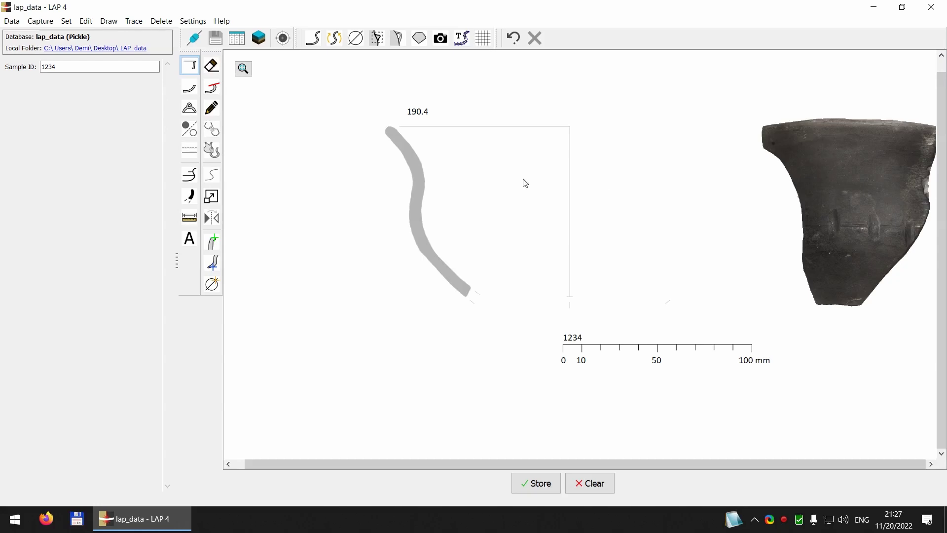
Move the 0–100 mm scale bar left and slightly down beneath the vessel drawing
drag(667, 355, 532, 370)
click(516, 300)
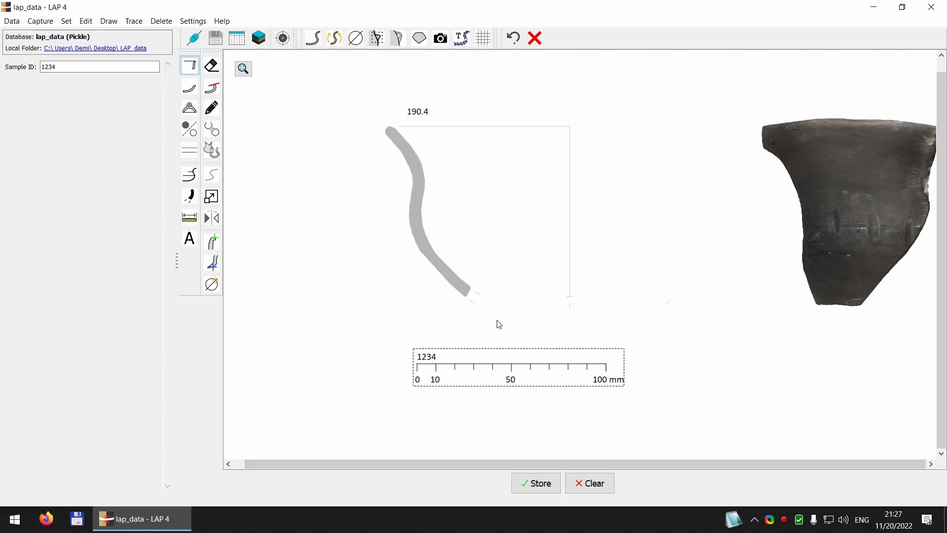
click(649, 197)
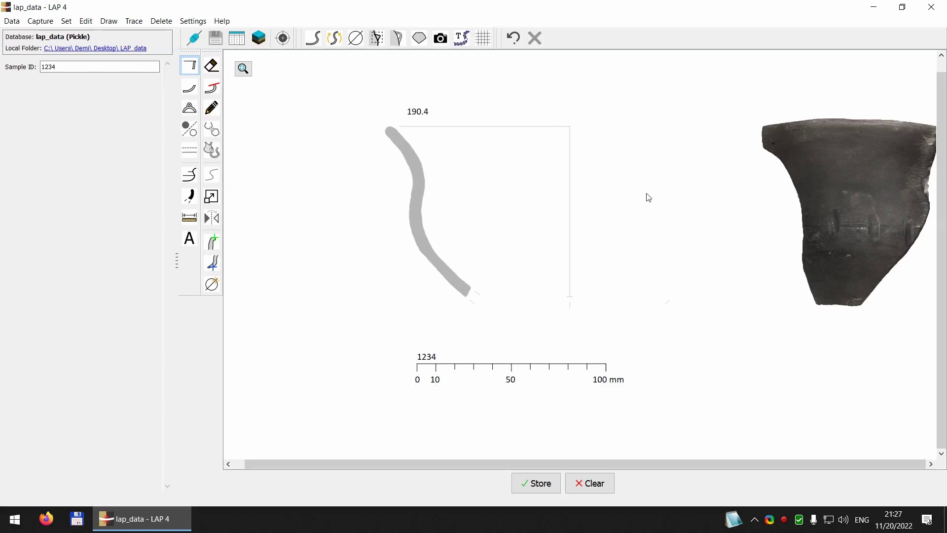
Darken the line colour back to black and turn off Show Only Half Vessel
click(199, 19)
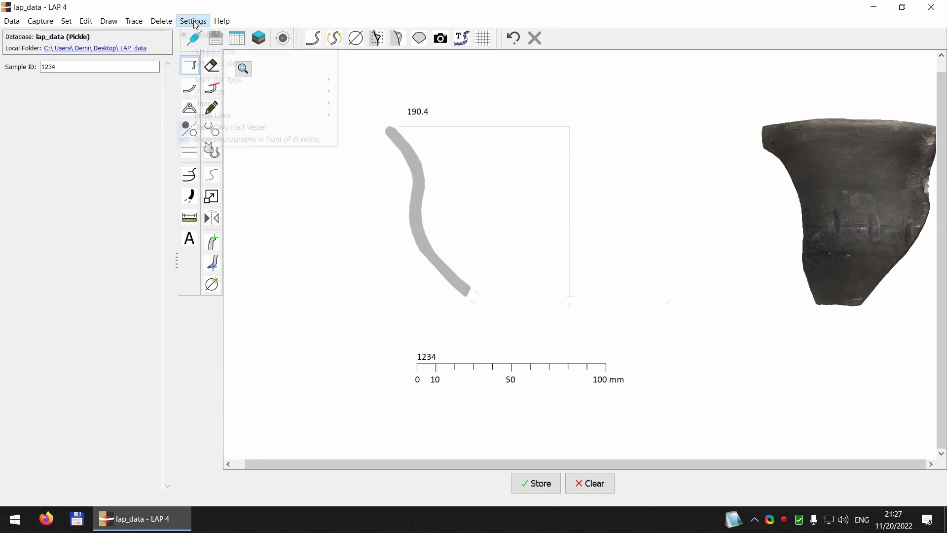
click(212, 62)
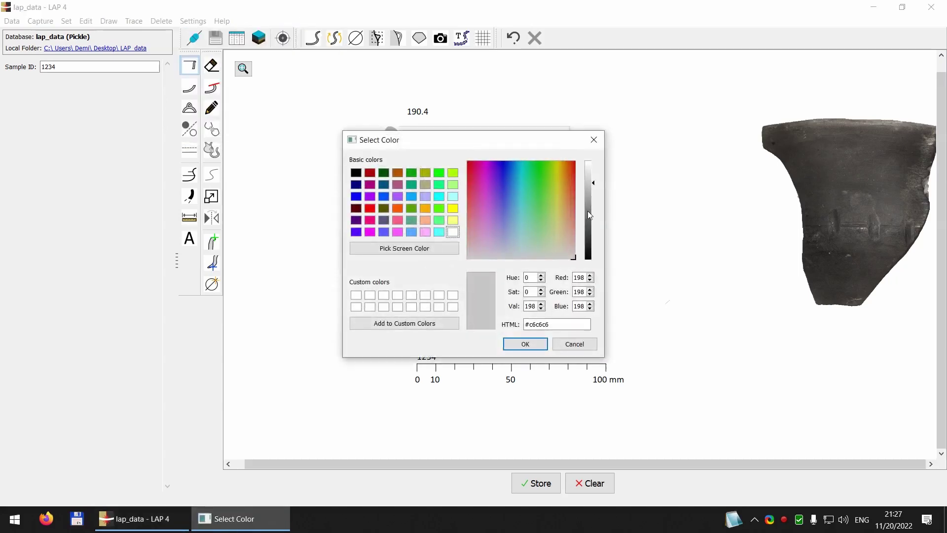
drag(589, 215, 596, 272)
click(525, 344)
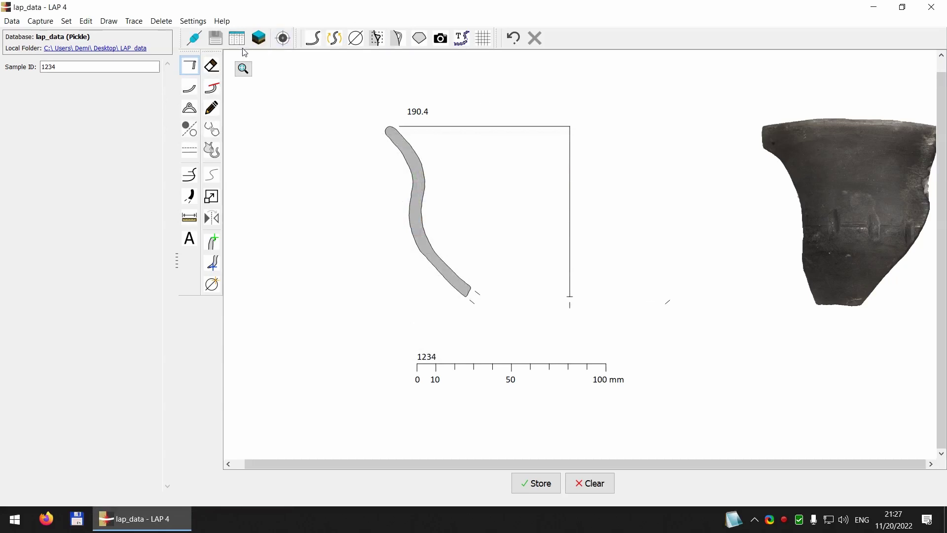
click(192, 20)
click(222, 129)
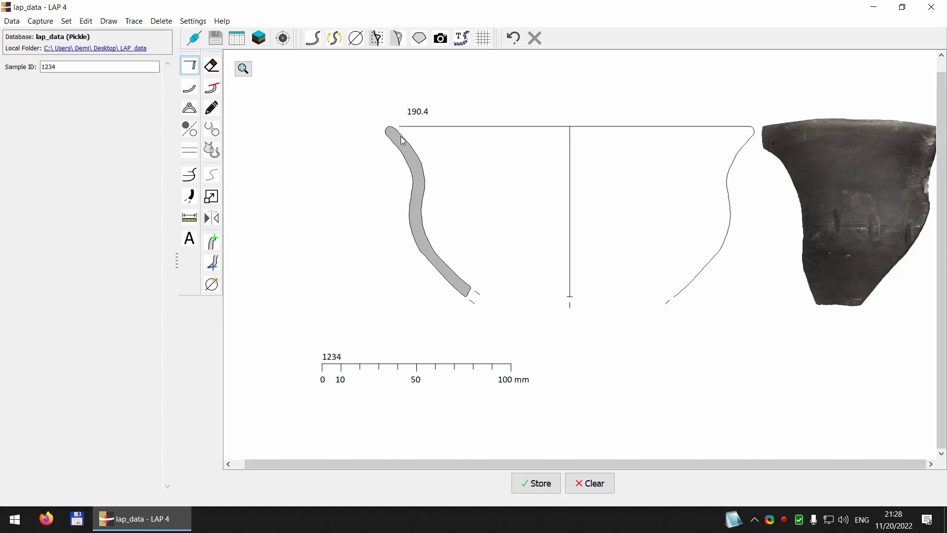
Set the rim line gap to 15 mm so the diameter line stops short of the profile
click(187, 22)
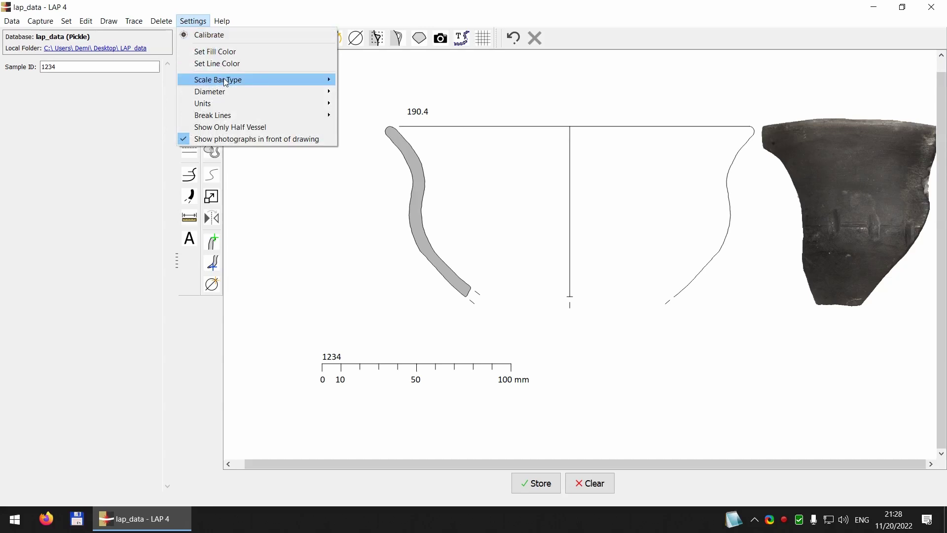
mouse_move(225, 93)
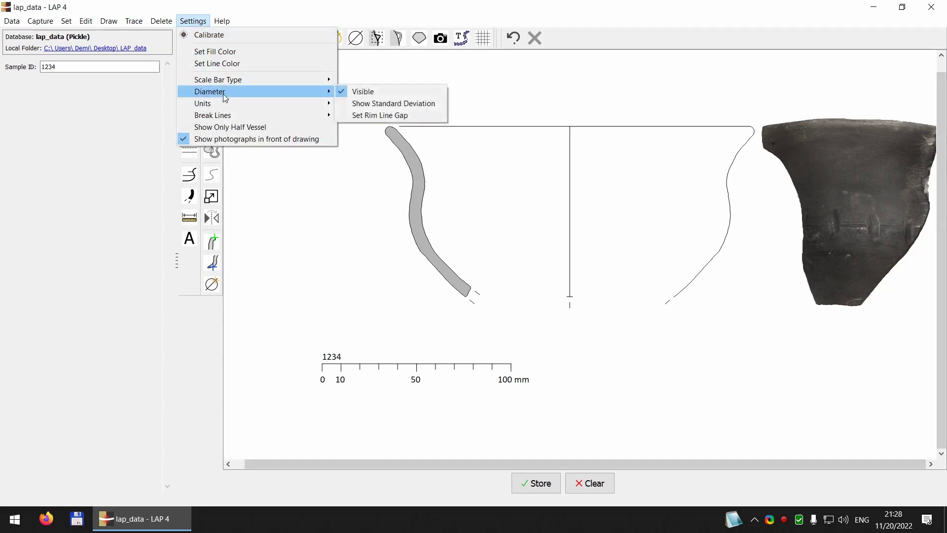
click(371, 117)
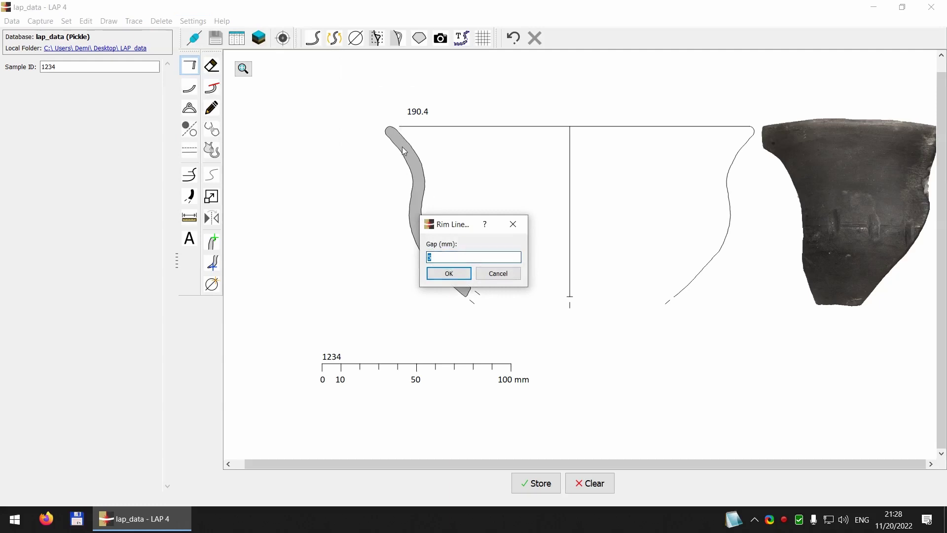
text(15)
click(444, 272)
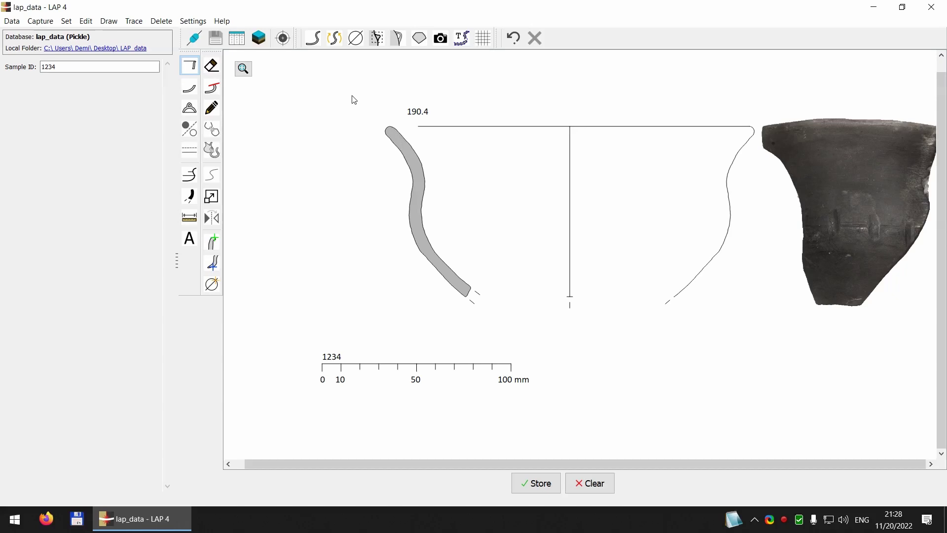
Set the break-line gap to 10 mm
click(195, 21)
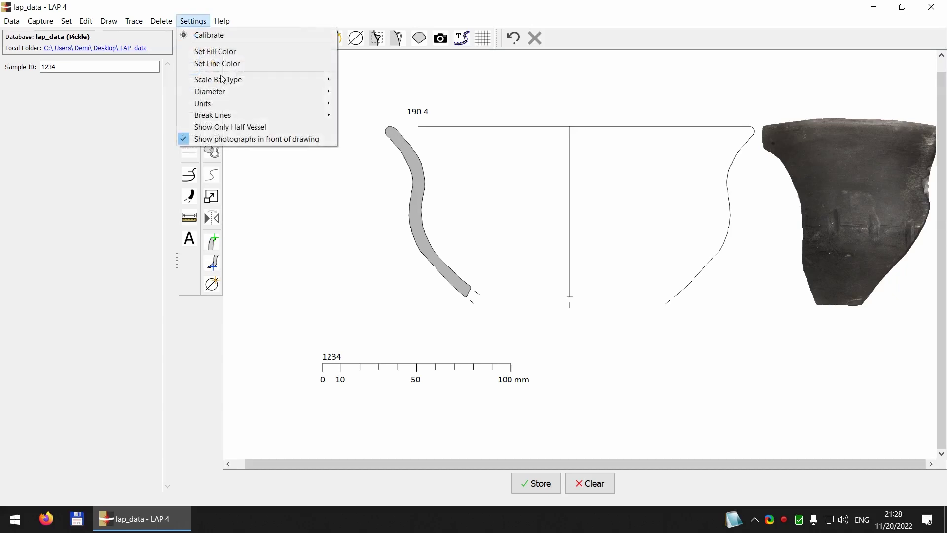
mouse_move(241, 119)
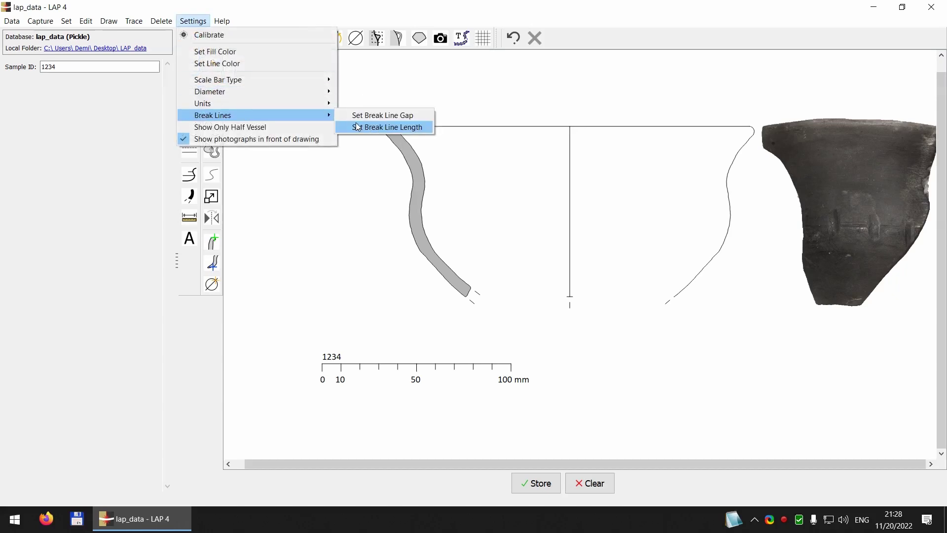
click(368, 115)
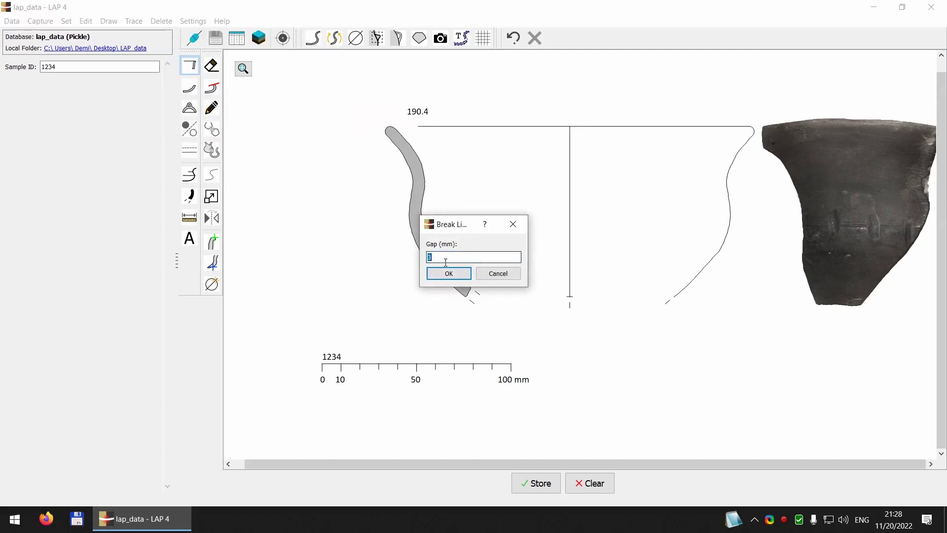
text(10)
click(448, 274)
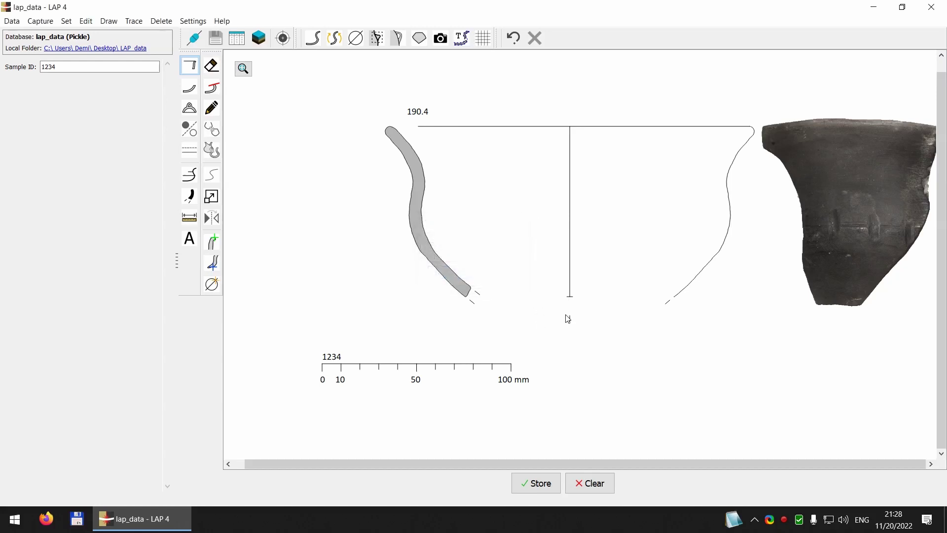
Redraw the break line at the profile's lower tip
drag(489, 285, 479, 311)
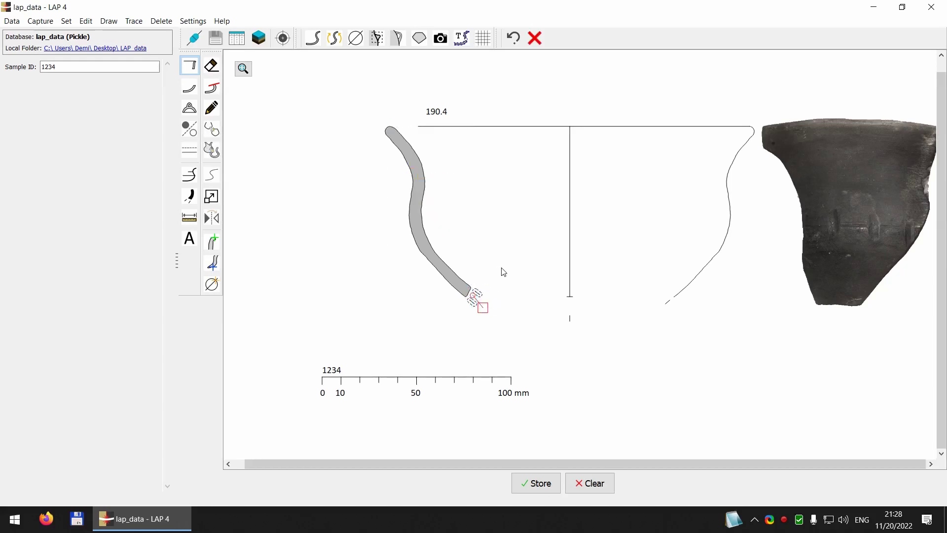
click(192, 202)
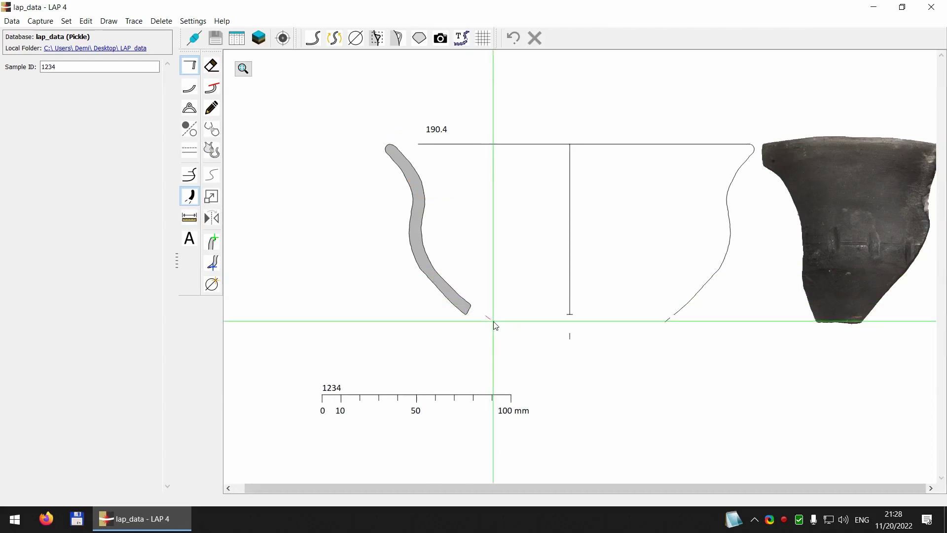
click(464, 318)
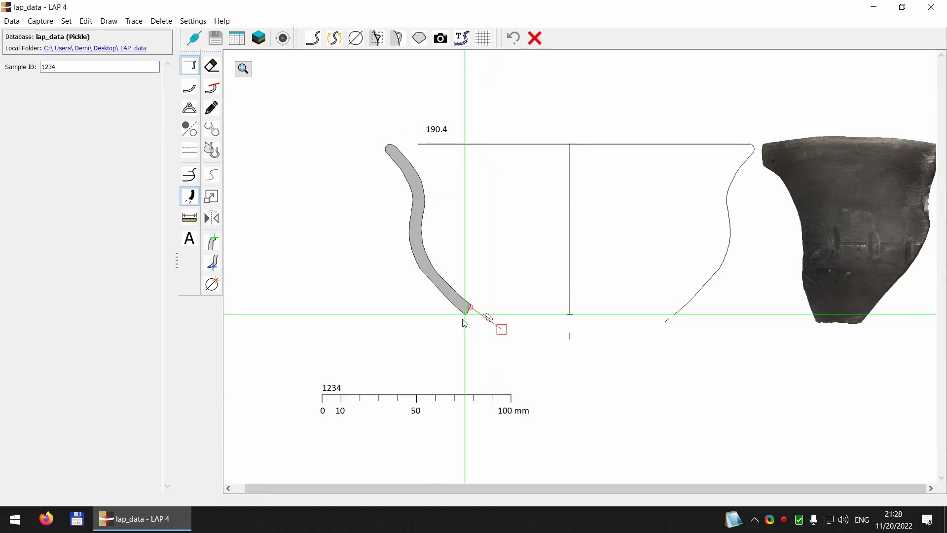
click(466, 322)
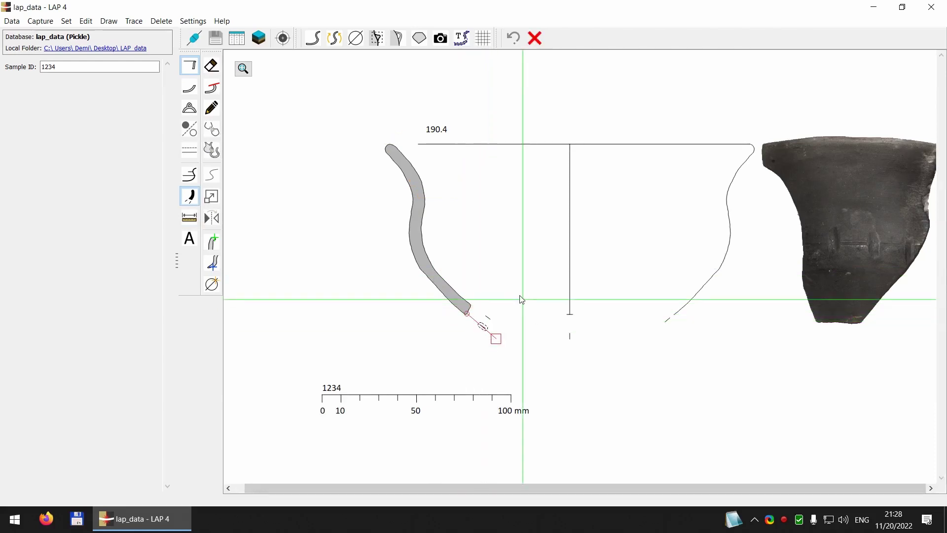
click(511, 285)
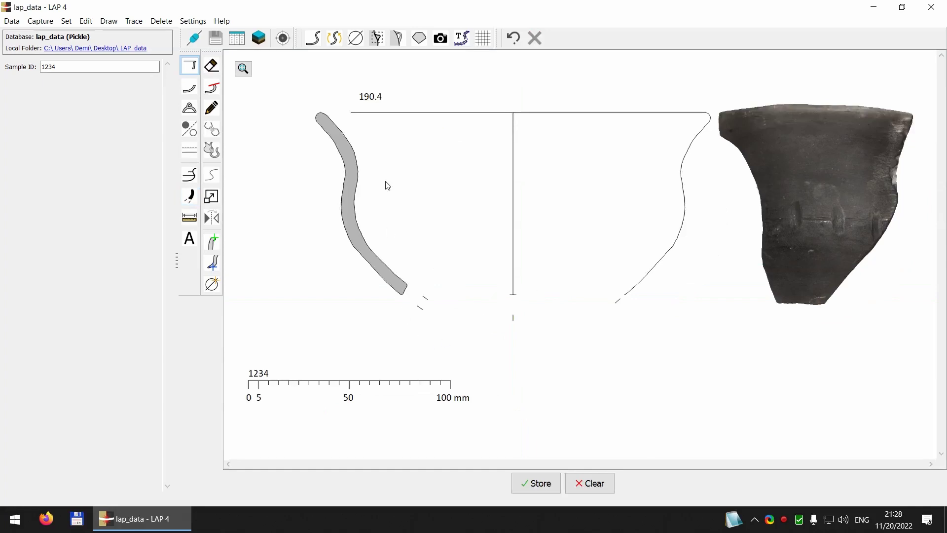
Set the break-line length to 10 mm
click(192, 20)
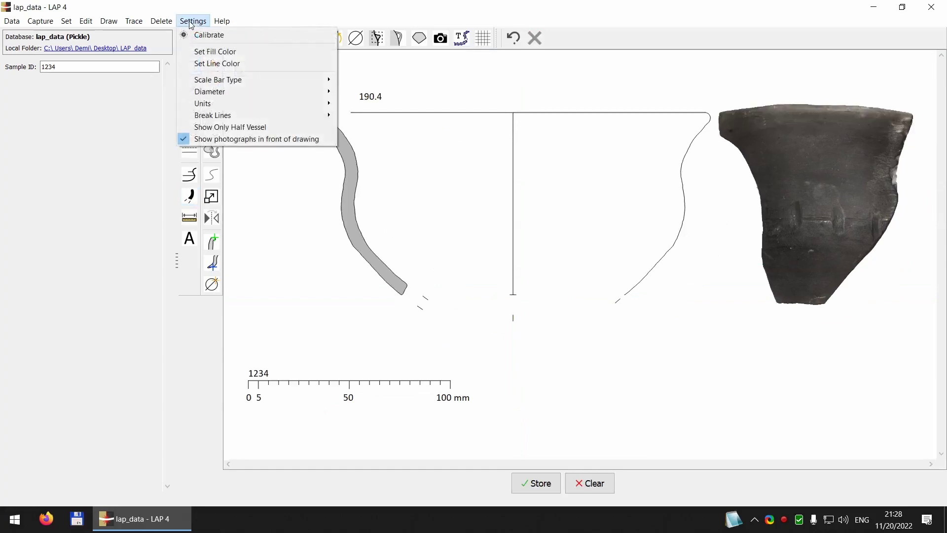
mouse_move(222, 21)
mouse_move(193, 21)
mouse_move(214, 115)
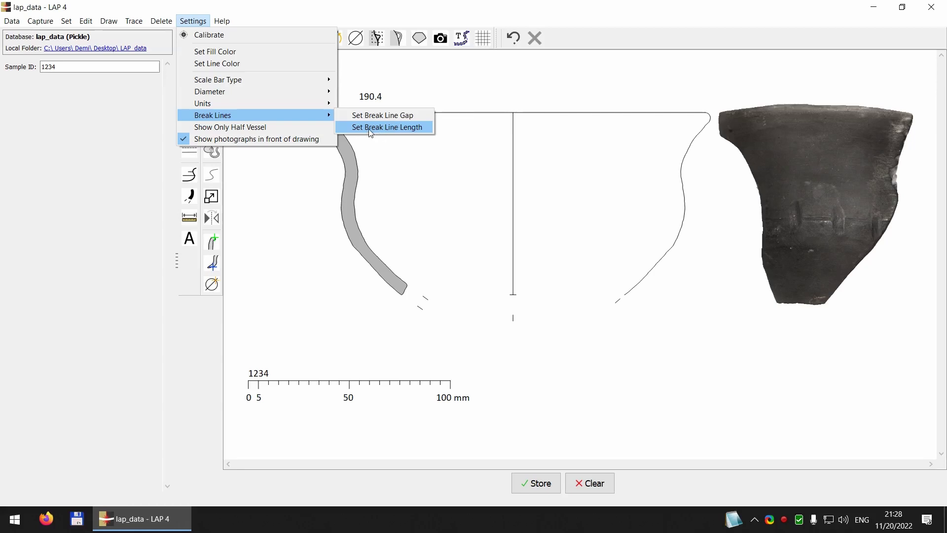
click(371, 133)
text(10)
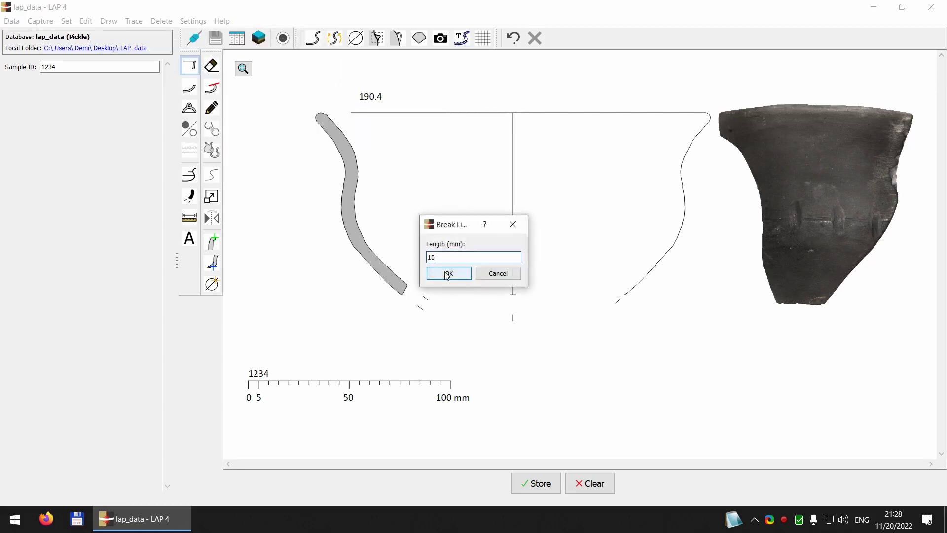
click(447, 274)
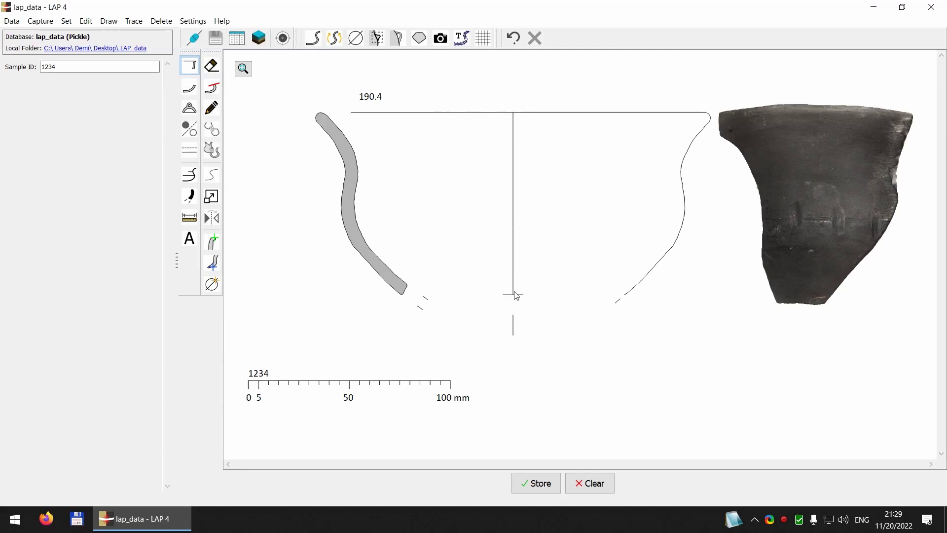
Delete the old break marks below the profile and draw a new 10 mm break line
click(425, 303)
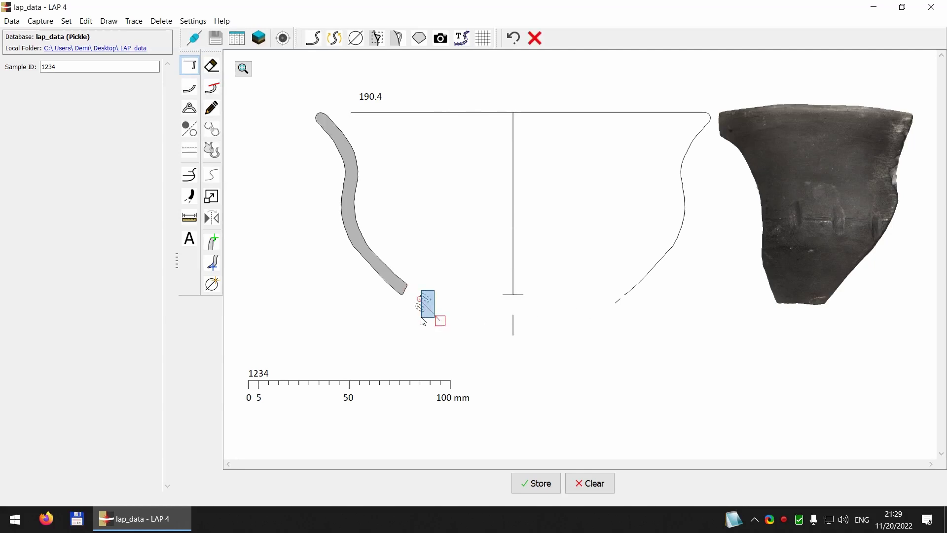
key(Delete)
click(192, 194)
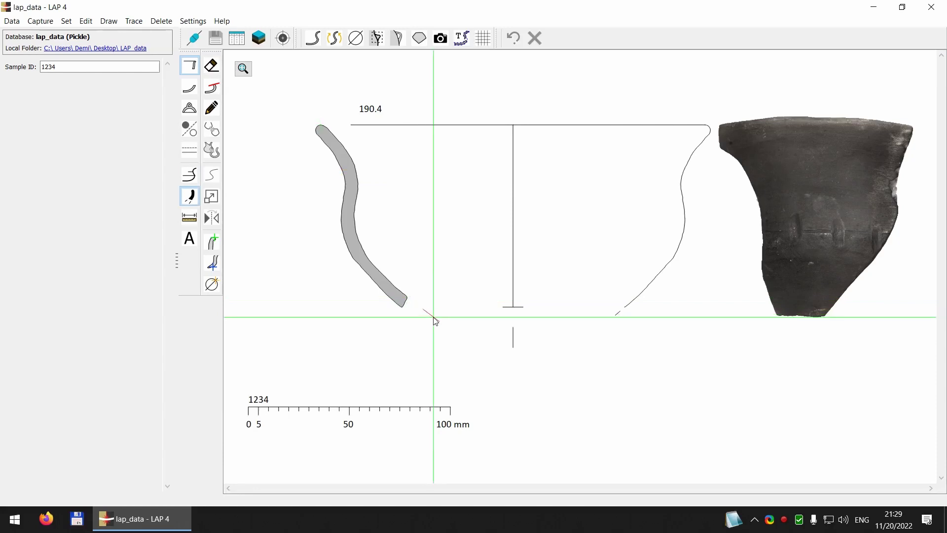
click(401, 316)
click(419, 324)
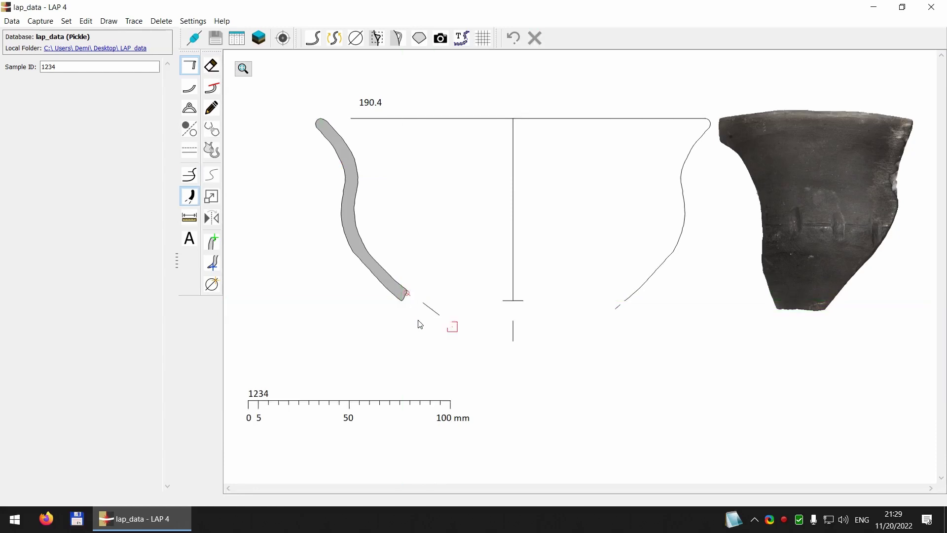
right_click(452, 284)
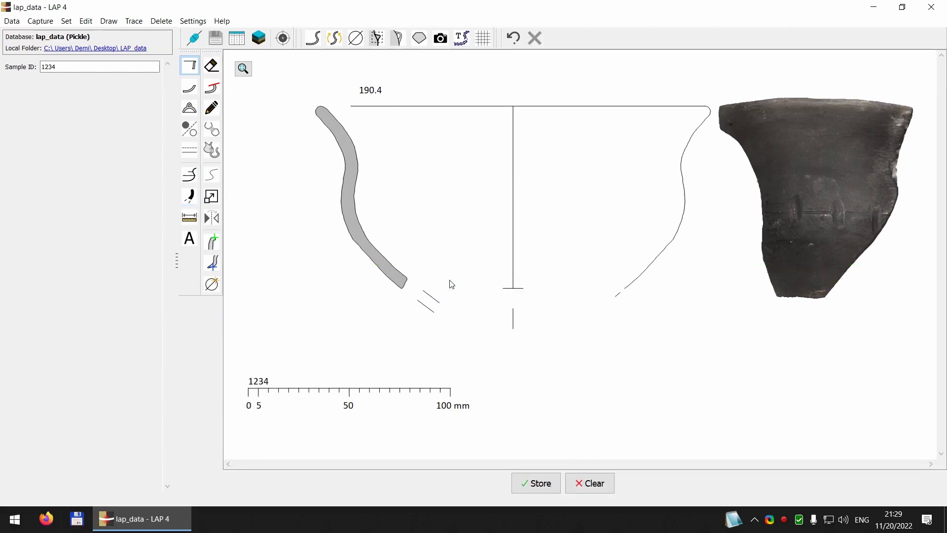